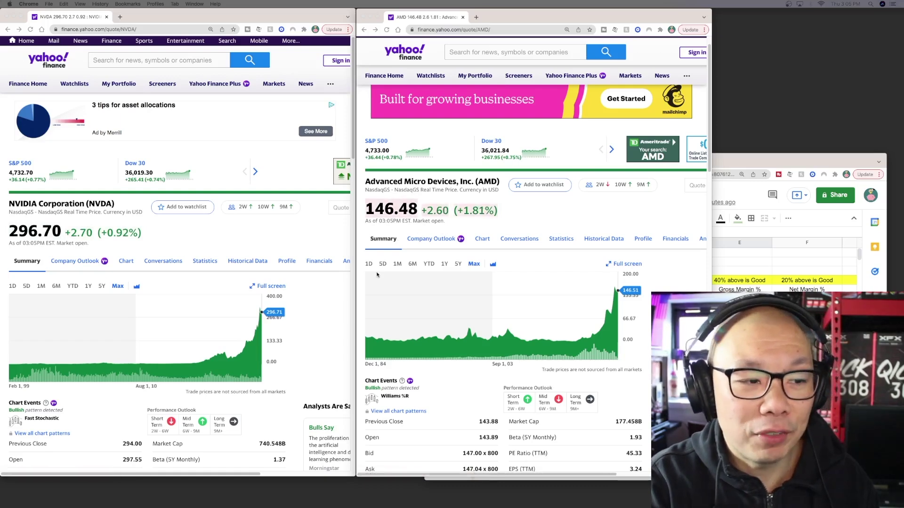
Step: Examine the AMD quote summary, from its price chart to the key statistics and fair value
scroll(413, 279, "down", 2)
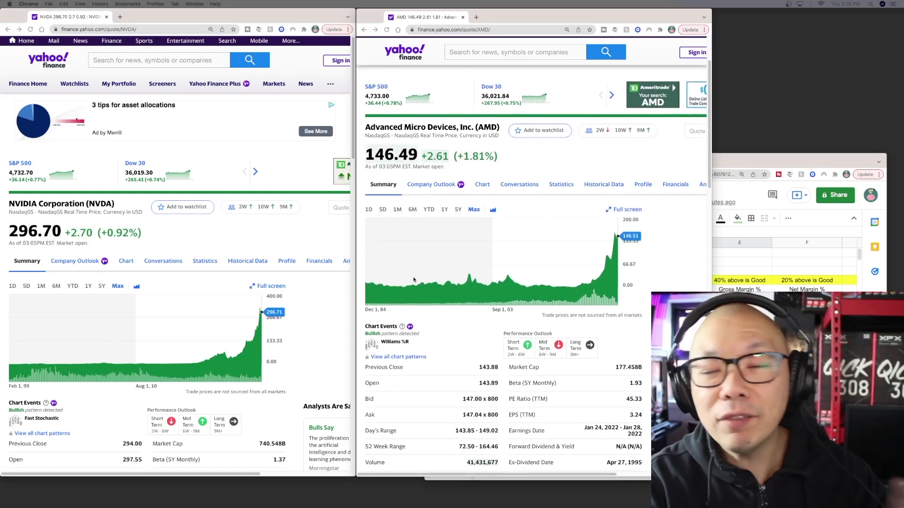
scroll(414, 279, "down", 3)
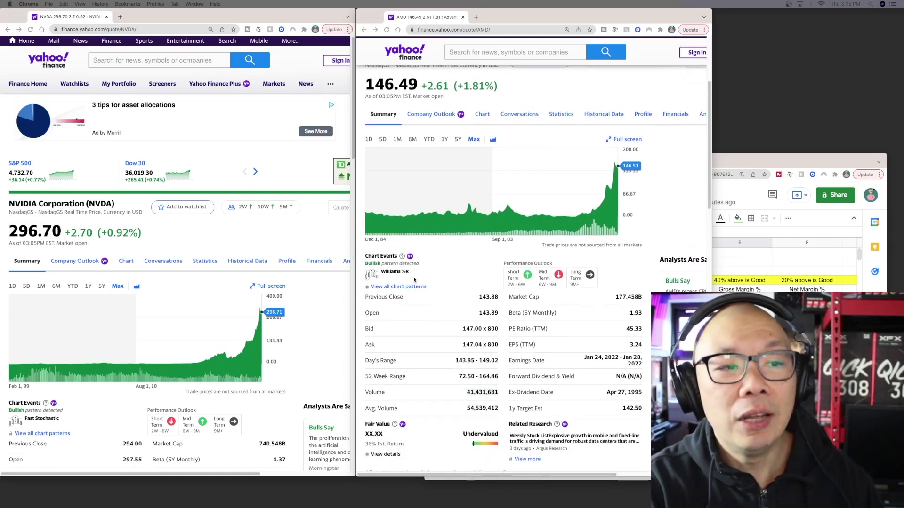
scroll(414, 280, "down", 1)
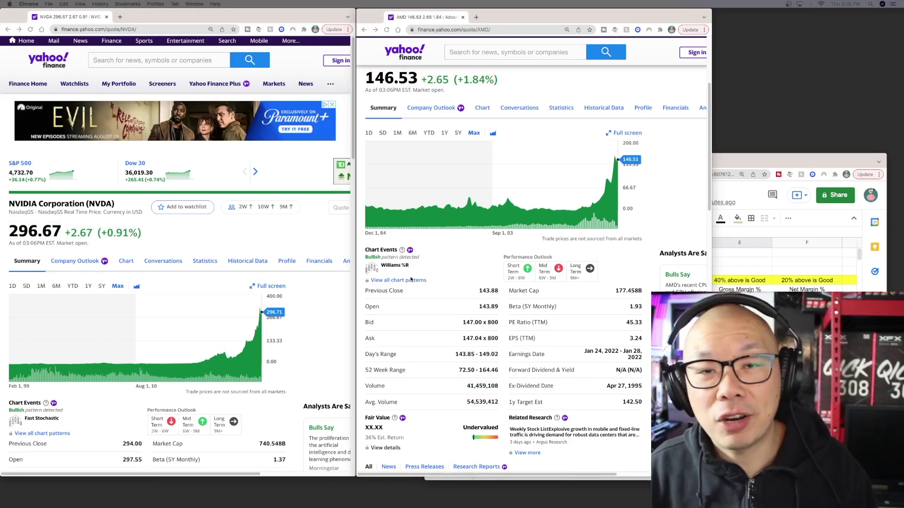
Step: View the NVIDIA price chart over one year, followed by five years
scroll(159, 359, "down", 3)
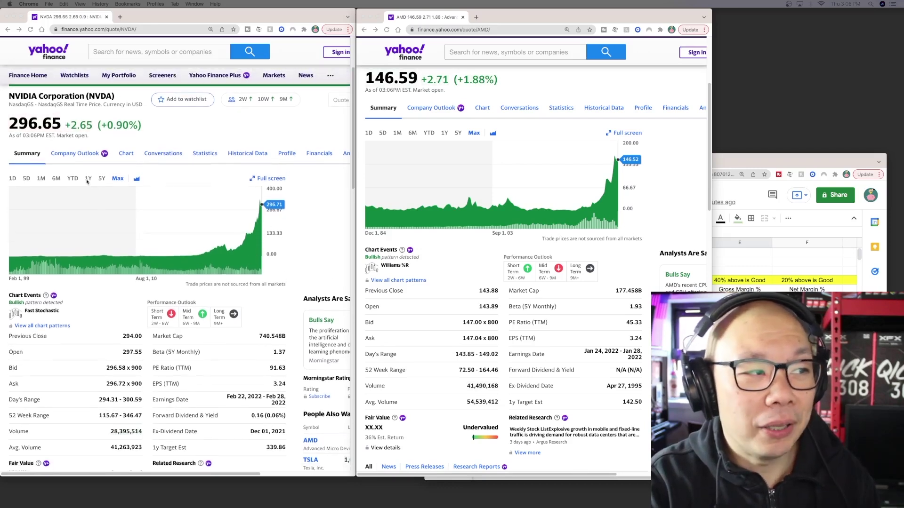
left_click(87, 179)
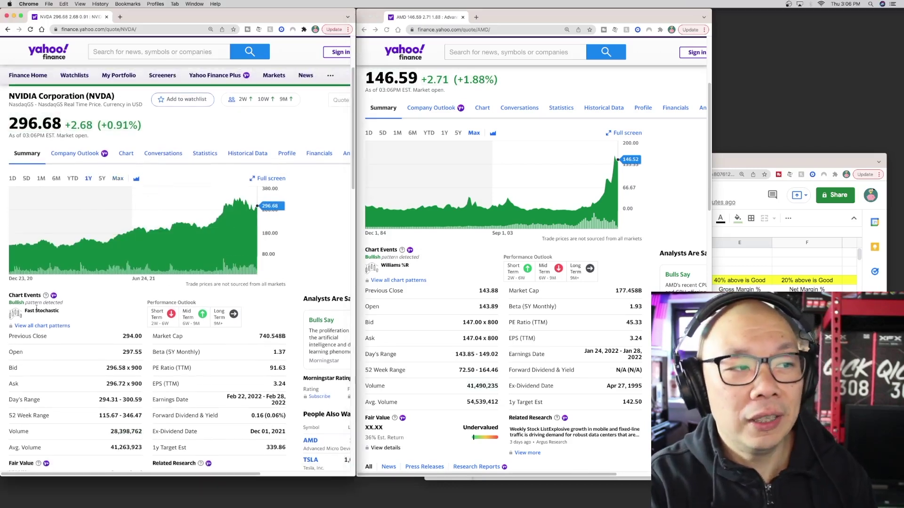
left_click(102, 178)
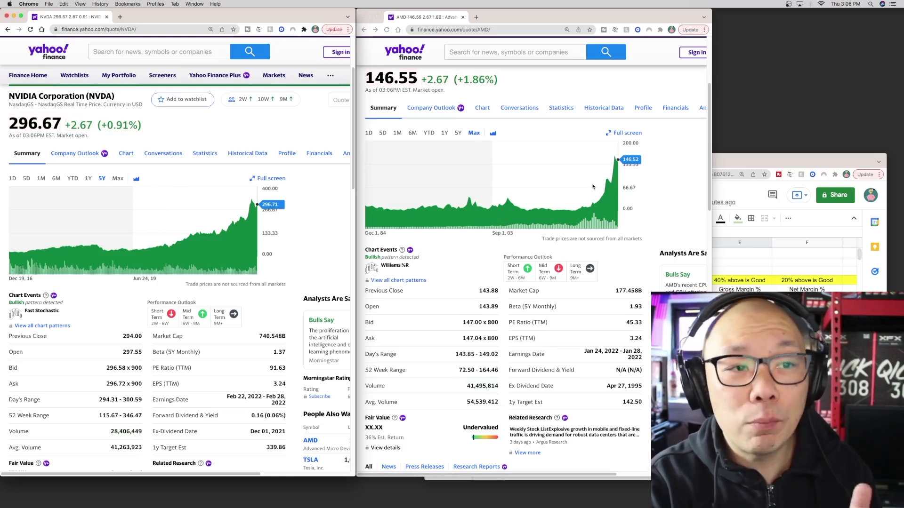
Step: Compare the AMD and NVIDIA price charts, key statistics and fair value ratings, and read NVIDIA's Bulls Say analyst note
scroll(592, 225, "up", 3)
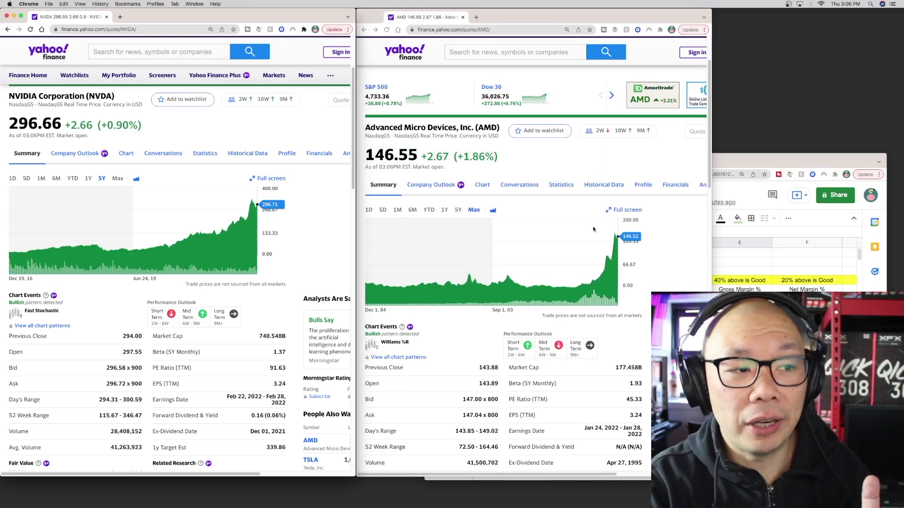
scroll(592, 226, "down", 1)
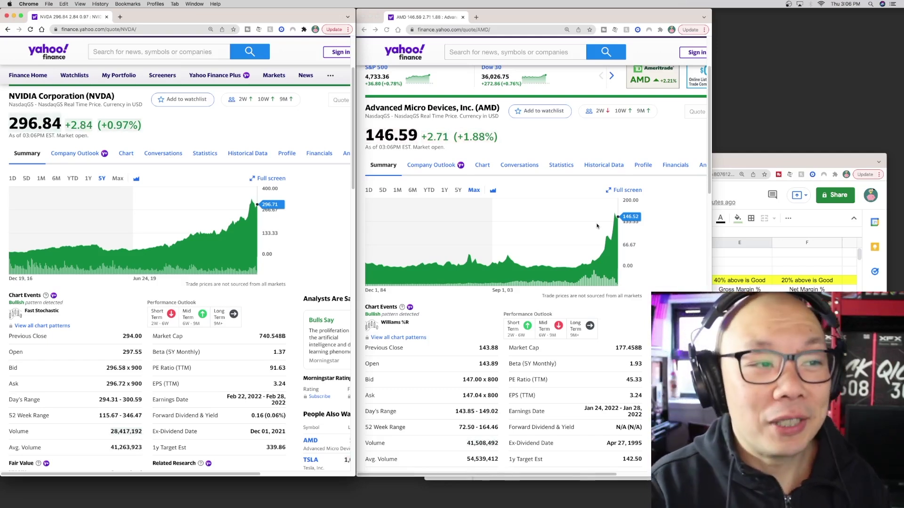
scroll(229, 364, "down", 2)
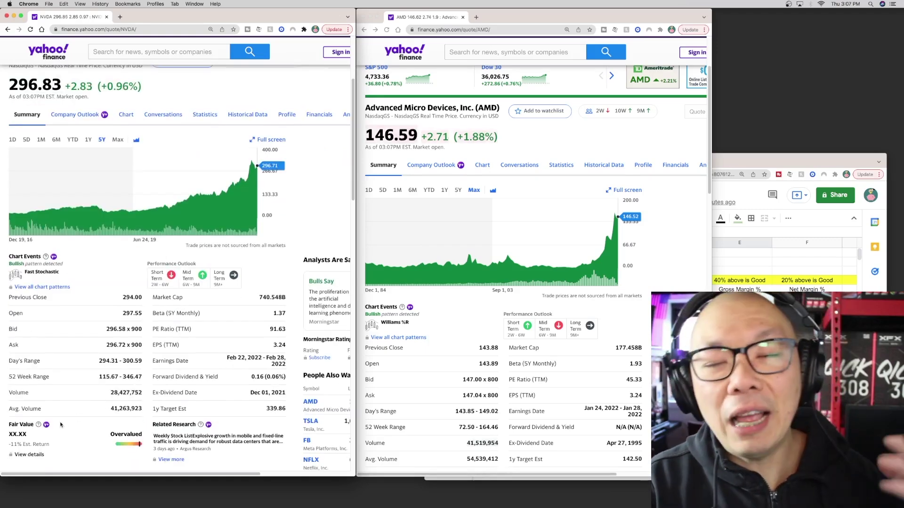
scroll(467, 377, "down", 6)
scroll(468, 377, "up", 3)
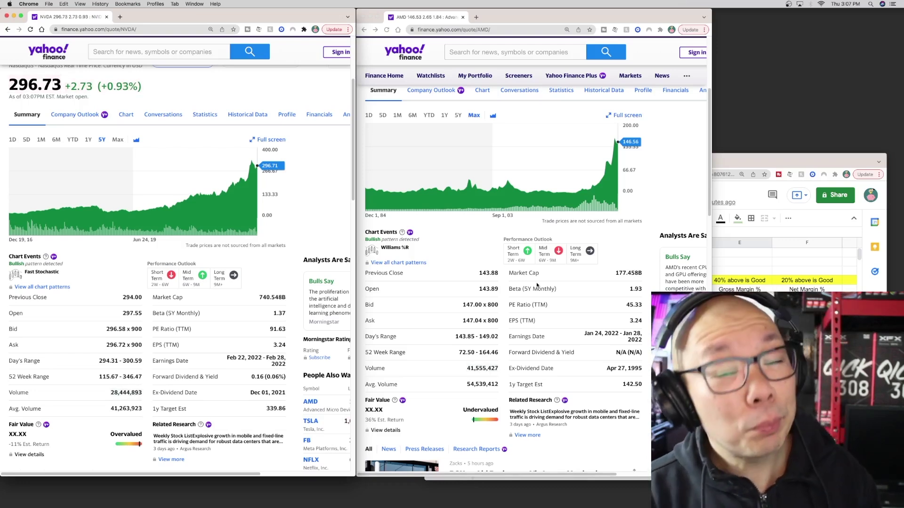
mouse_move(338, 301)
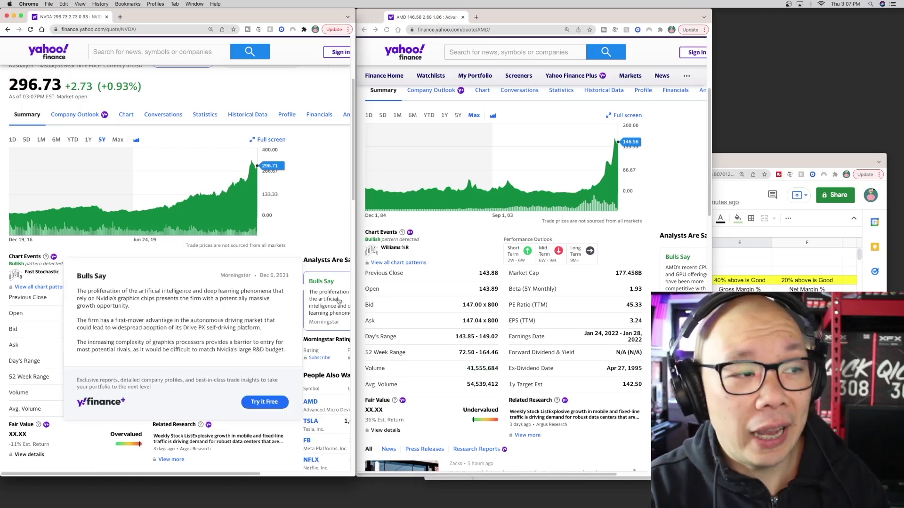
scroll(329, 303, "up", 4)
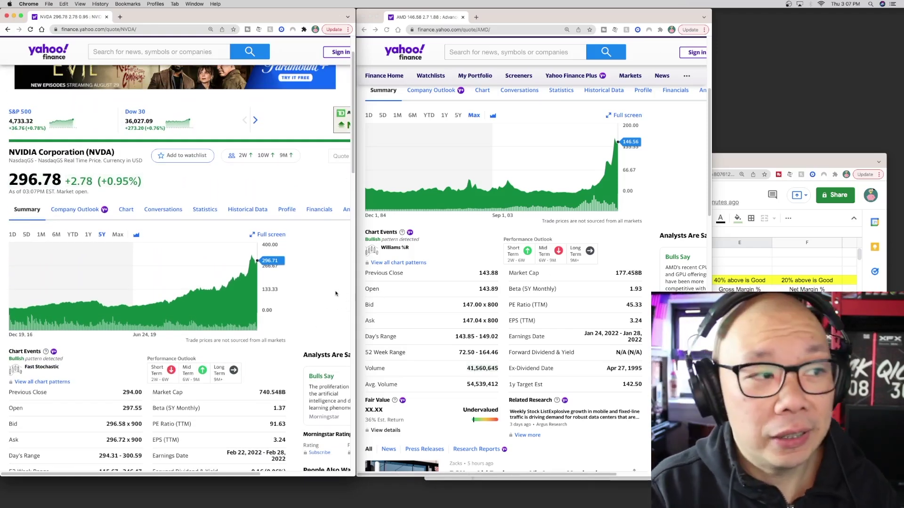
scroll(327, 290, "down", 1)
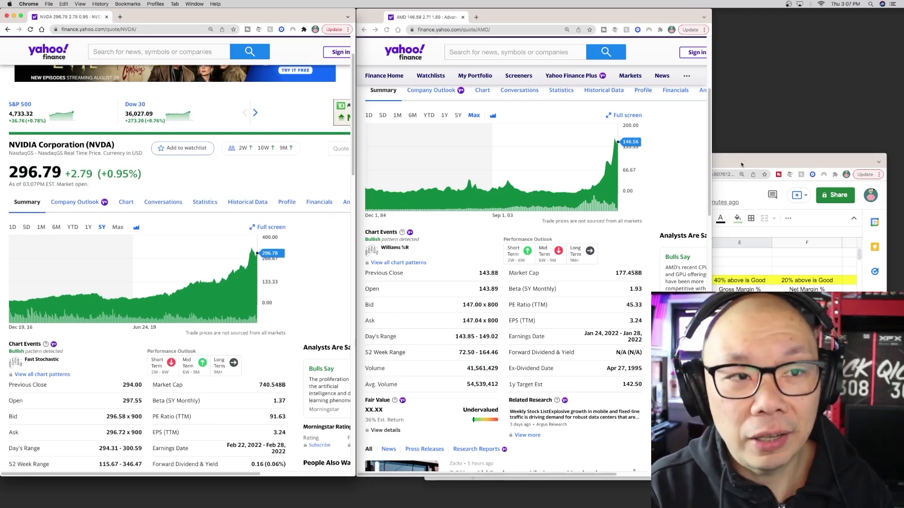
Step: Switch to the BALANCE SHEET EVALUATION spreadsheet in Google Sheets and expand its window to full screen
left_click_drag(741, 164, 694, 152)
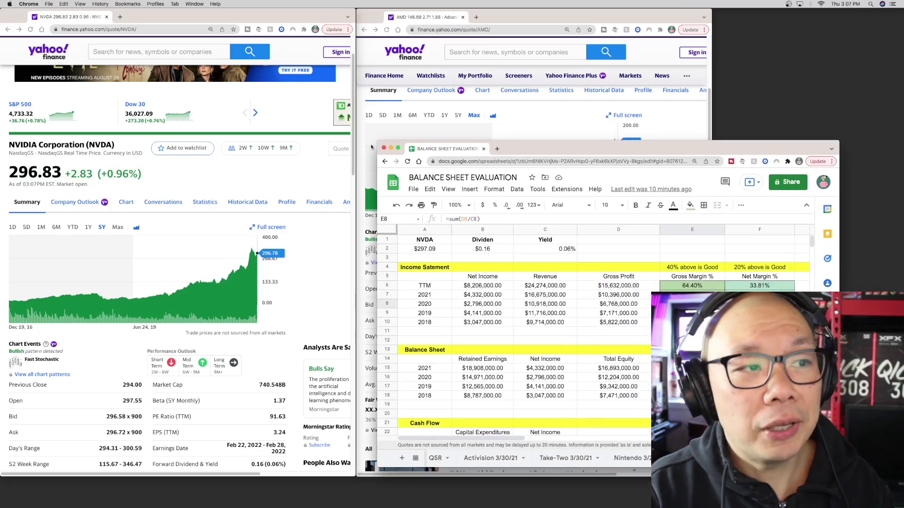
left_click(399, 149)
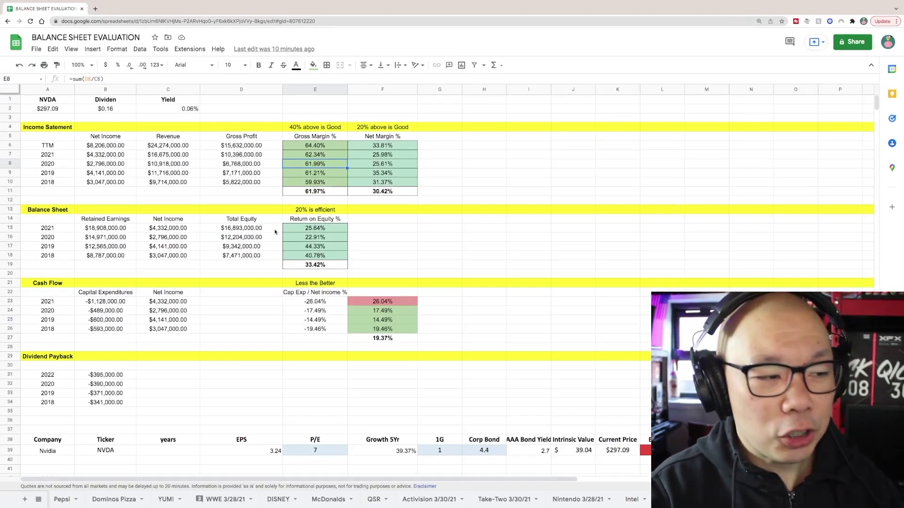
Step: Look through the Dominos Pizza, WWE 3/28/21 and DISNEY sheets, and return to the NVDA evaluation sheet
left_click(121, 500)
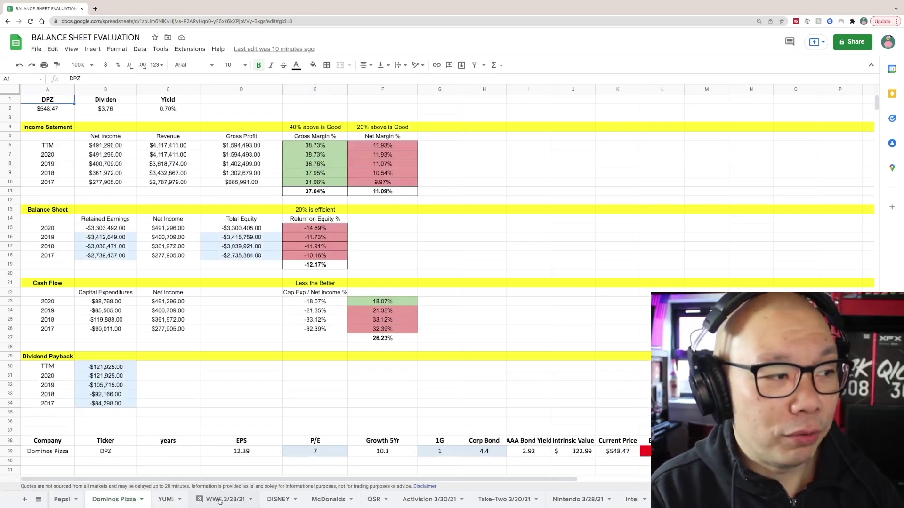
left_click(220, 501)
left_click(281, 500)
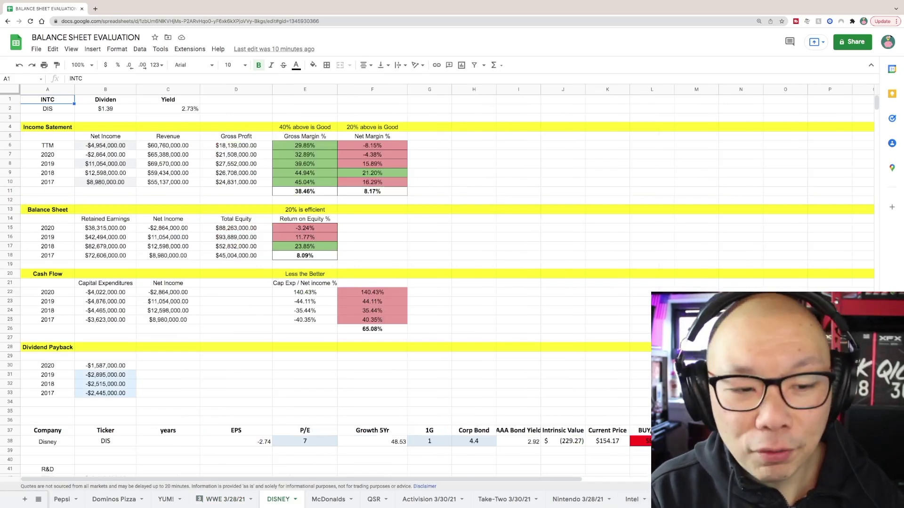
left_click(678, 500)
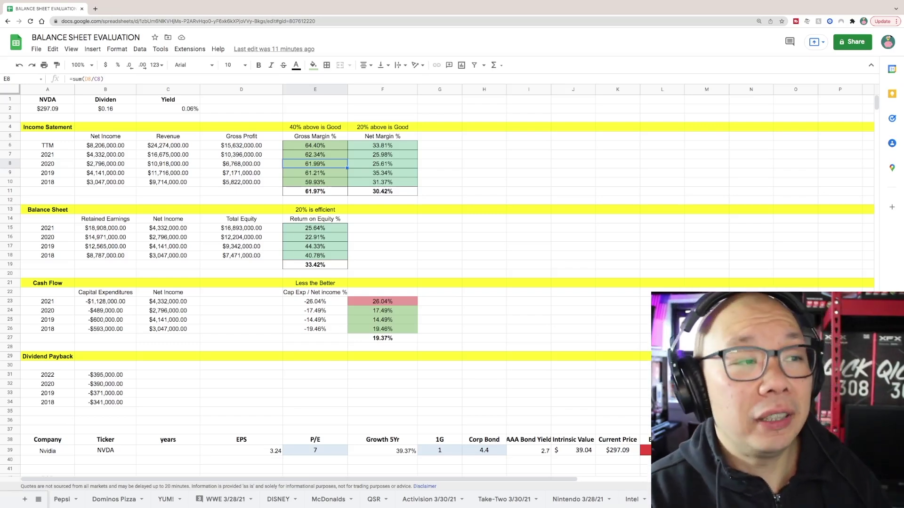
Step: Inspect the TTM gross margin and net margin formulas in the NVDA income statement, leaving them unchanged
left_click(297, 146)
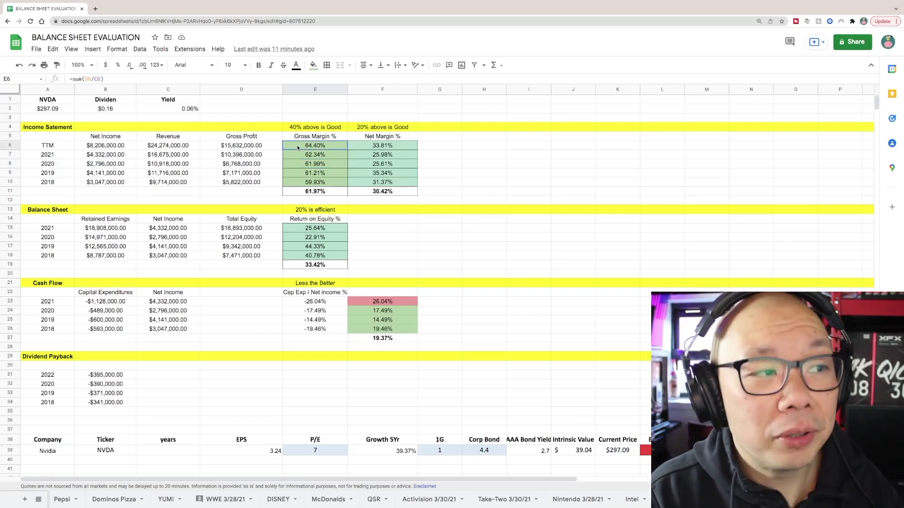
double_click(298, 146)
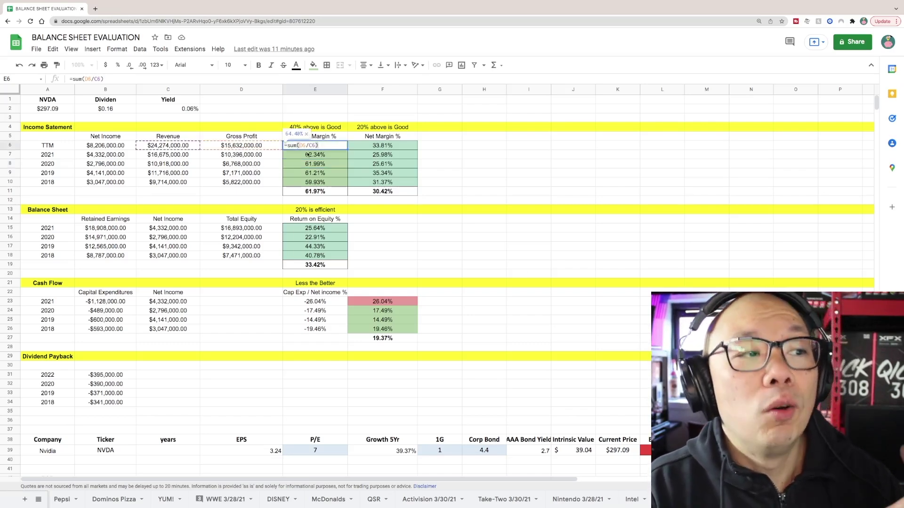
key("Return")
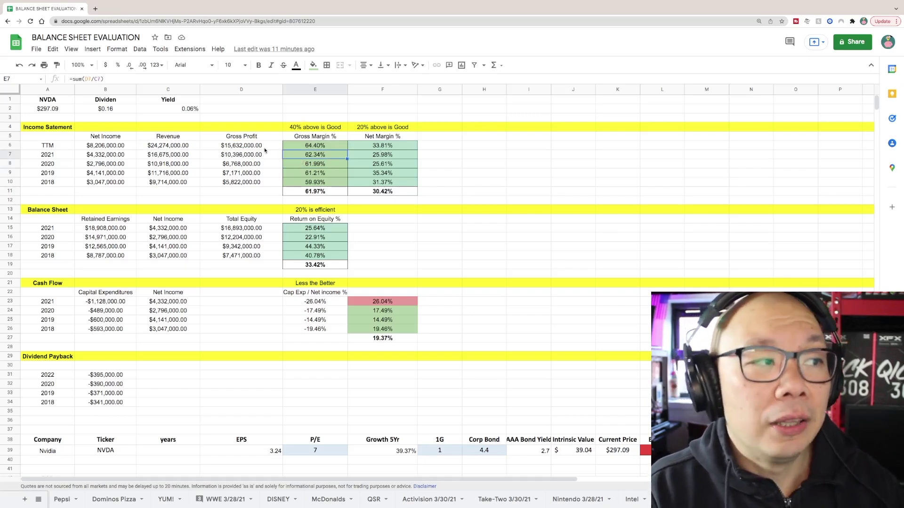
double_click(312, 146)
left_click(321, 169)
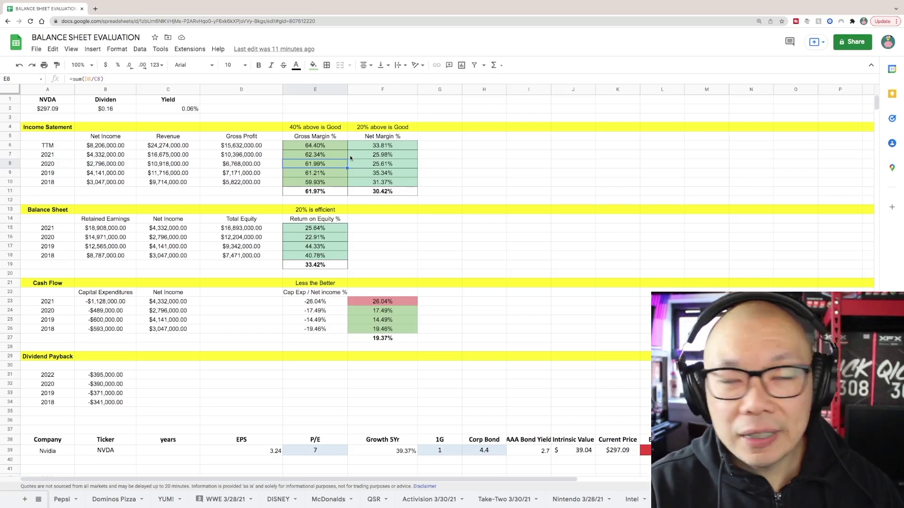
double_click(371, 147)
left_click(370, 169)
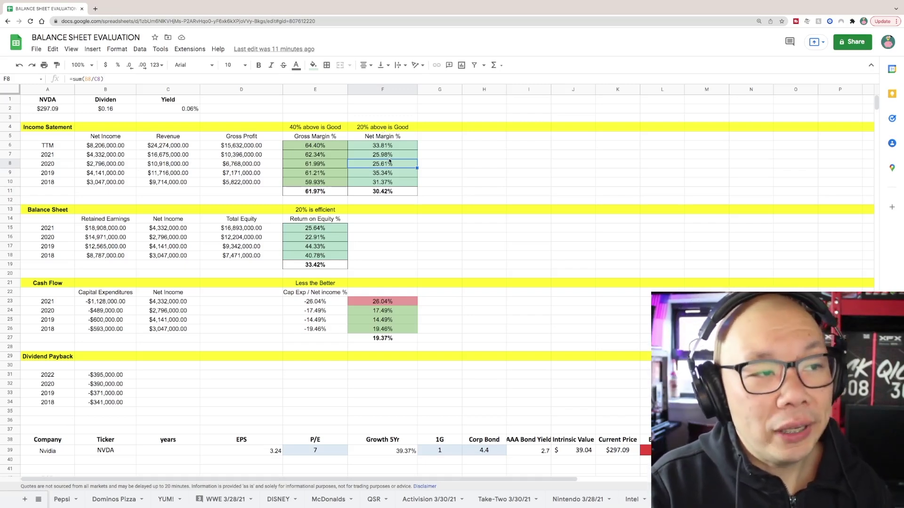
Step: Inspect the formulas for the NVDA share price and dividend, and for the 2021 return on equity in the balance sheet section
left_click(48, 110)
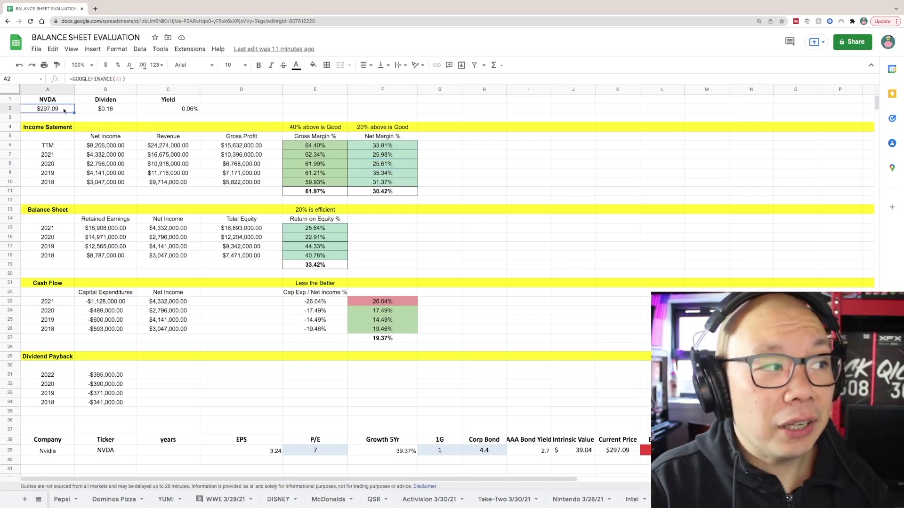
left_click(110, 110)
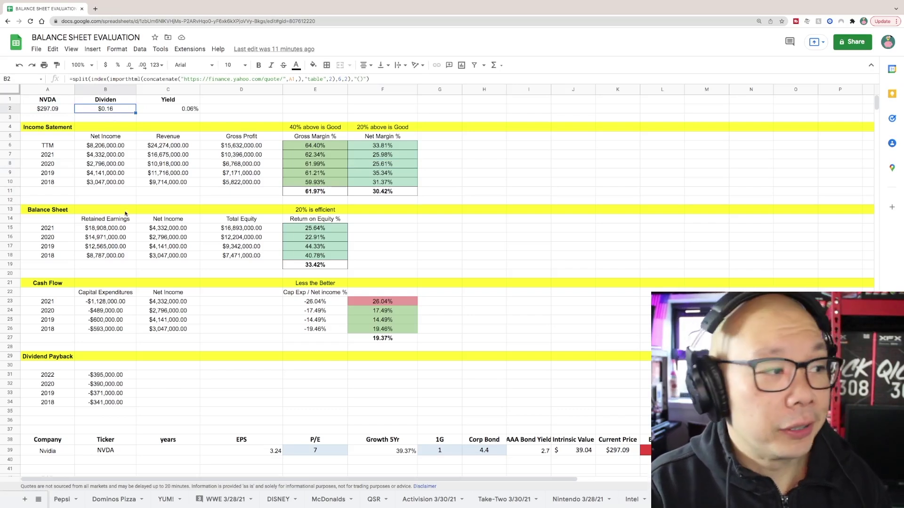
left_click(50, 222)
left_click(313, 227)
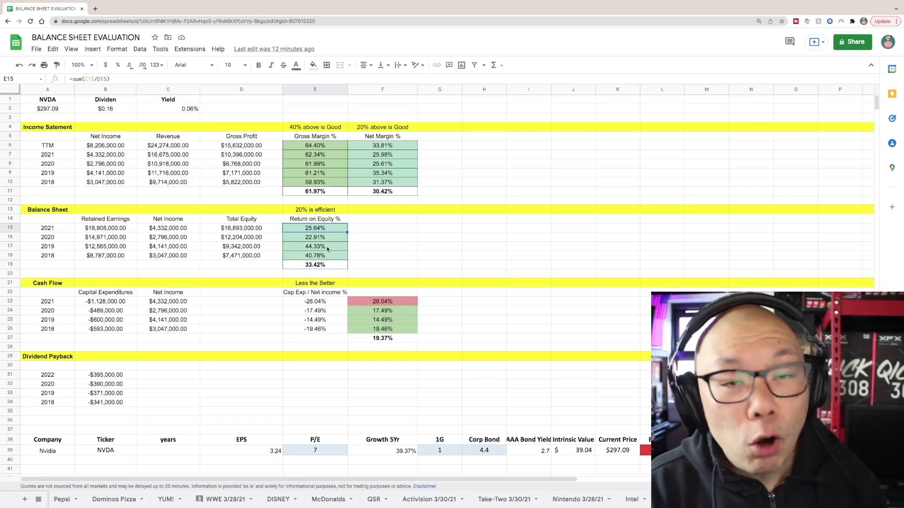
Step: Review the 2021, 2020 and 2019 capital expenditure to net income percentages and the rows of the Dividend Payback section
left_click(10, 301)
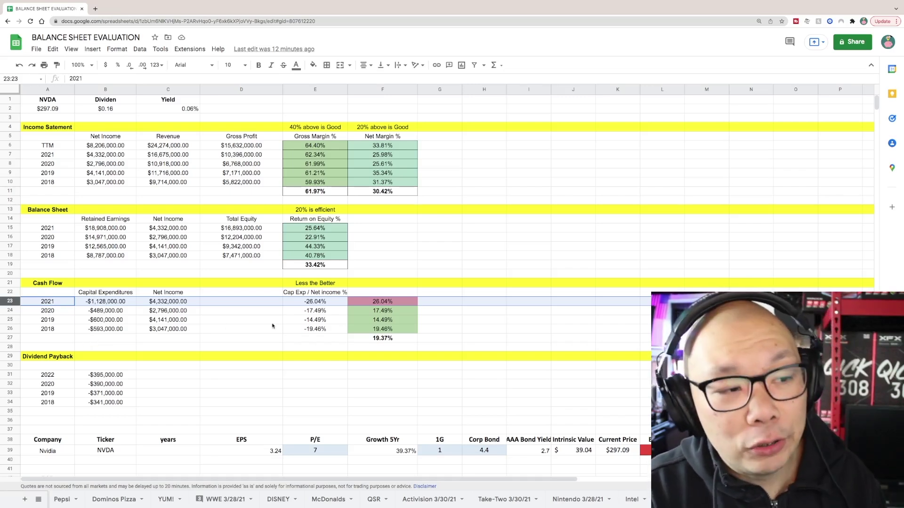
left_click(405, 301)
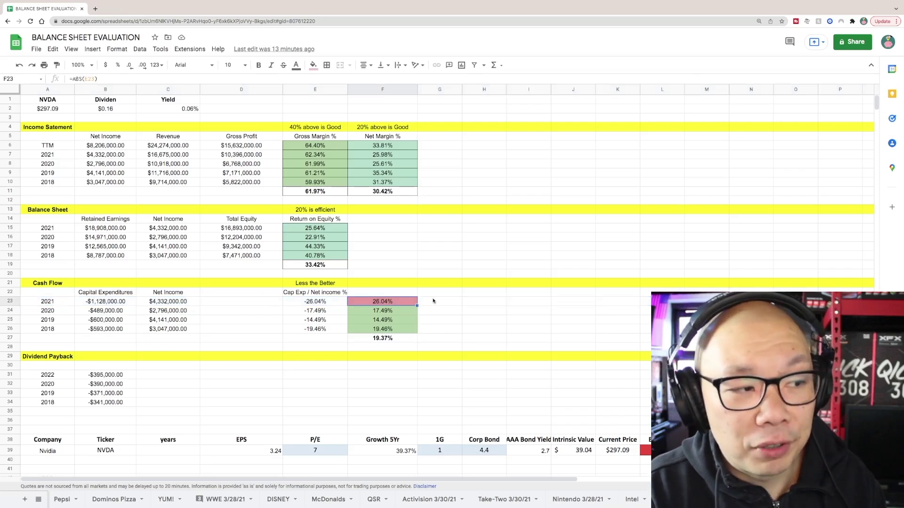
left_click(390, 311)
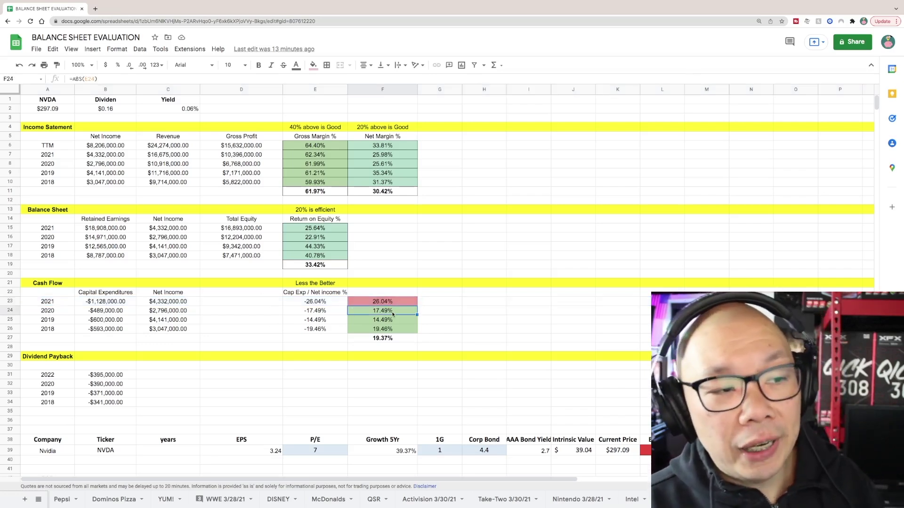
left_click(390, 324)
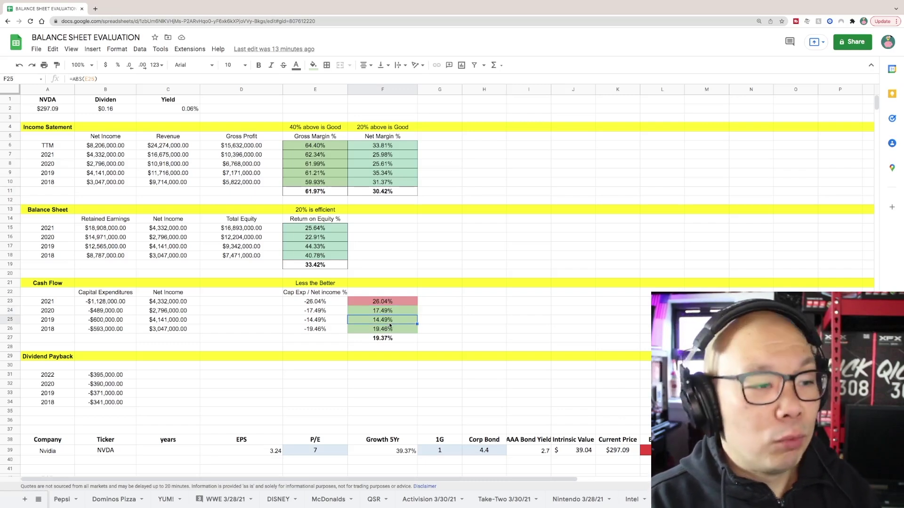
left_click_drag(54, 375, 119, 405)
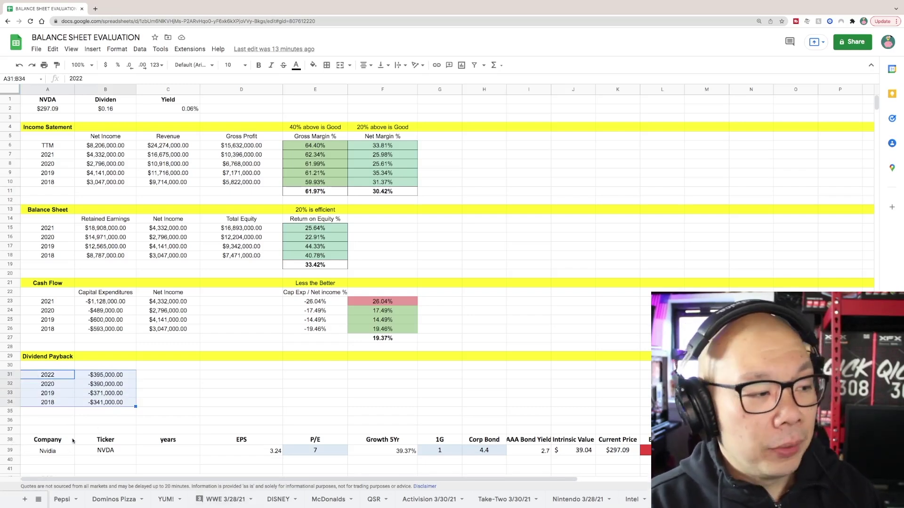
Step: Review Nvidia's valuation row, checking the company and ticker cells, EPS, Growth 5Yr and AAA Bond Yield inputs
left_click_drag(55, 440, 189, 451)
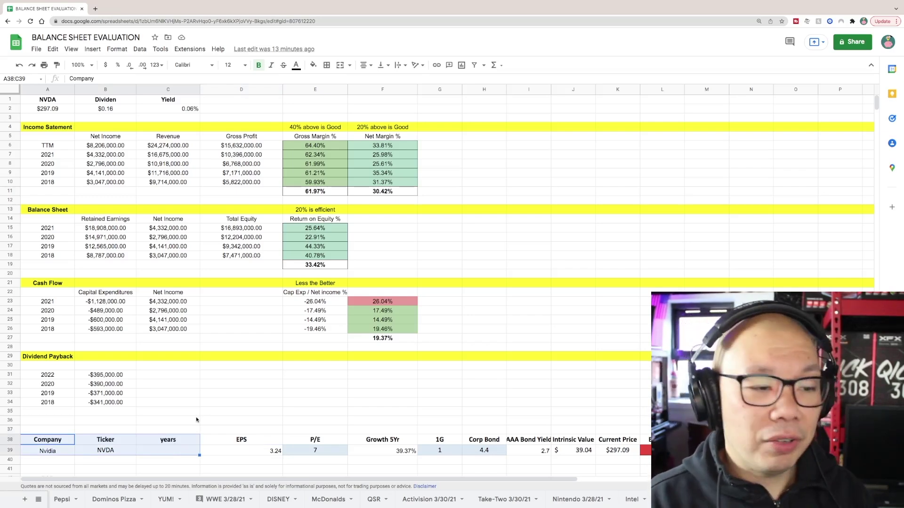
left_click(317, 461)
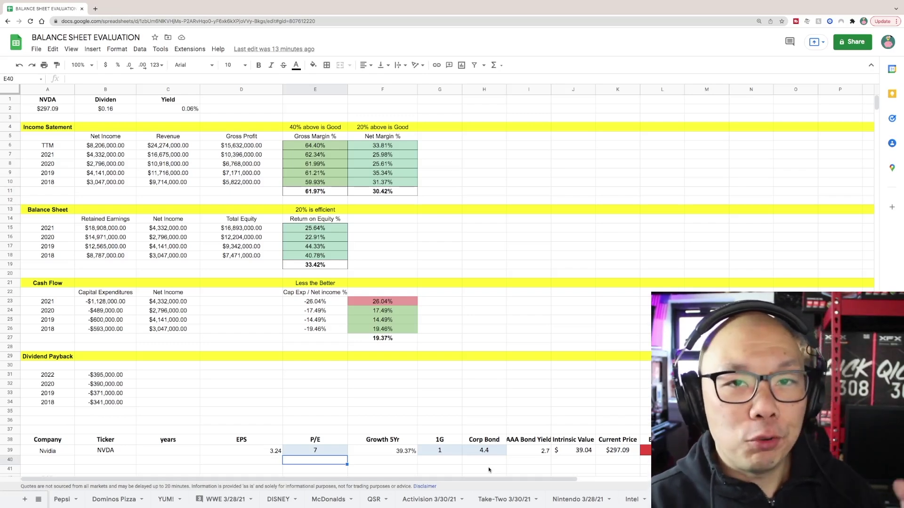
left_click(250, 452)
left_click(377, 451)
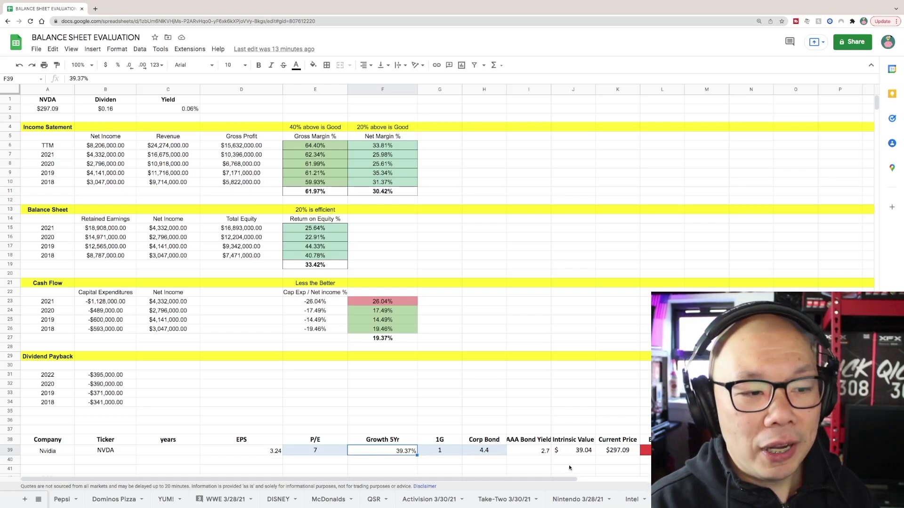
left_click(535, 453)
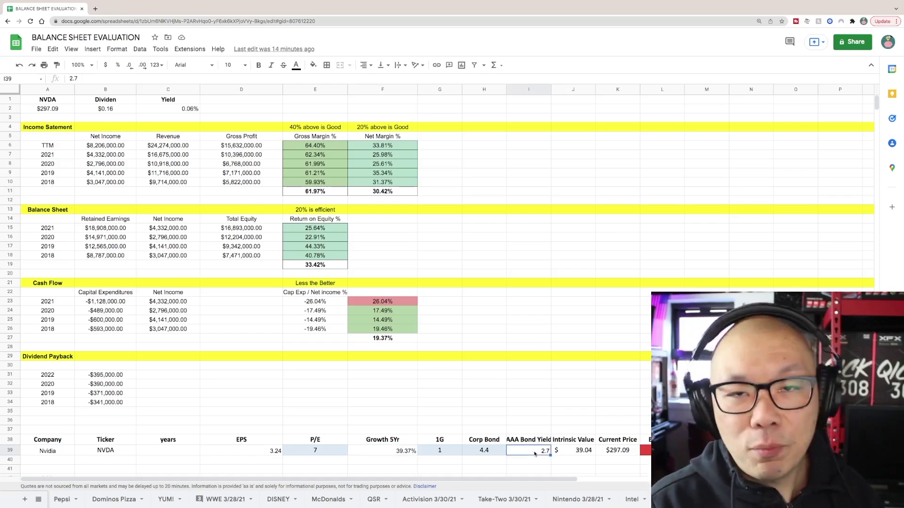
Step: Inspect the Intrinsic Value formula in Nvidia's valuation row without changing it
left_click(568, 451)
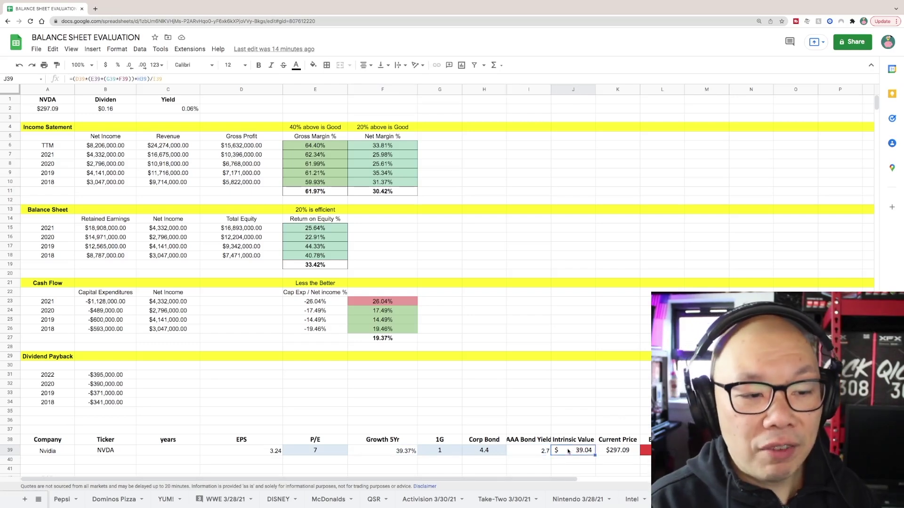
double_click(568, 451)
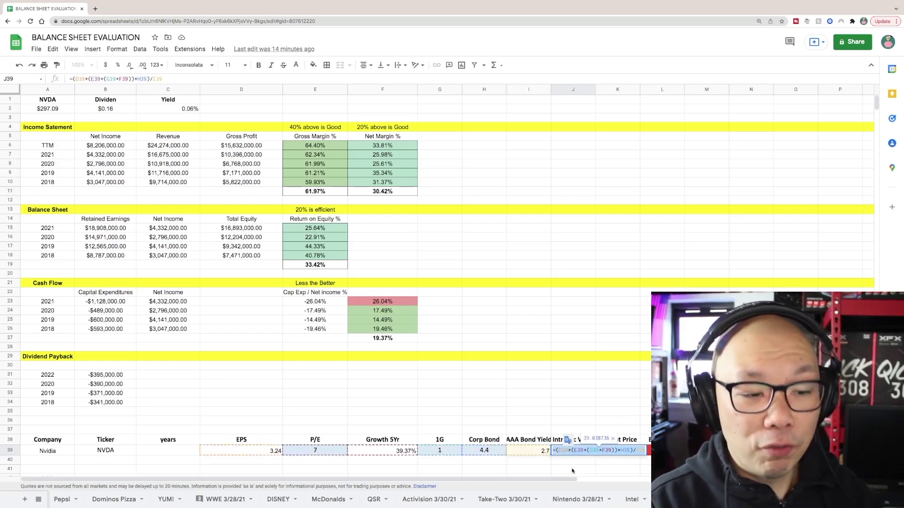
left_click(567, 453)
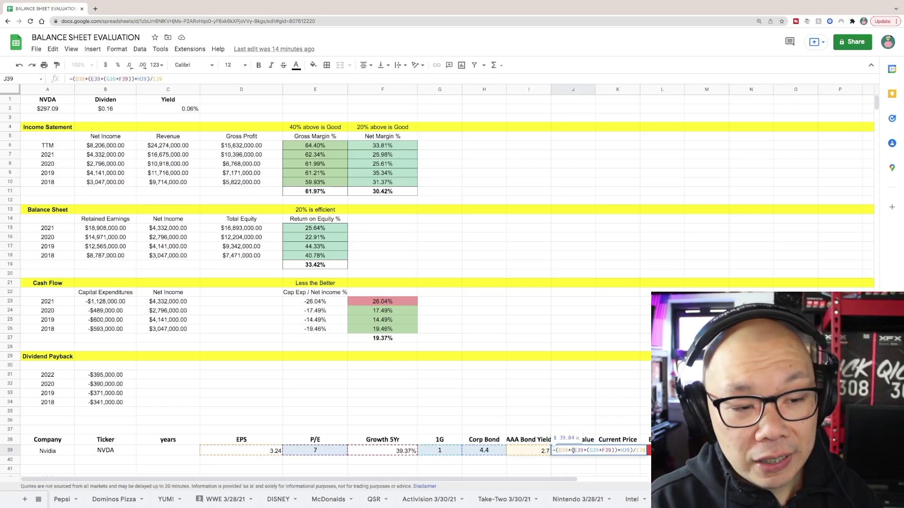
key("Return")
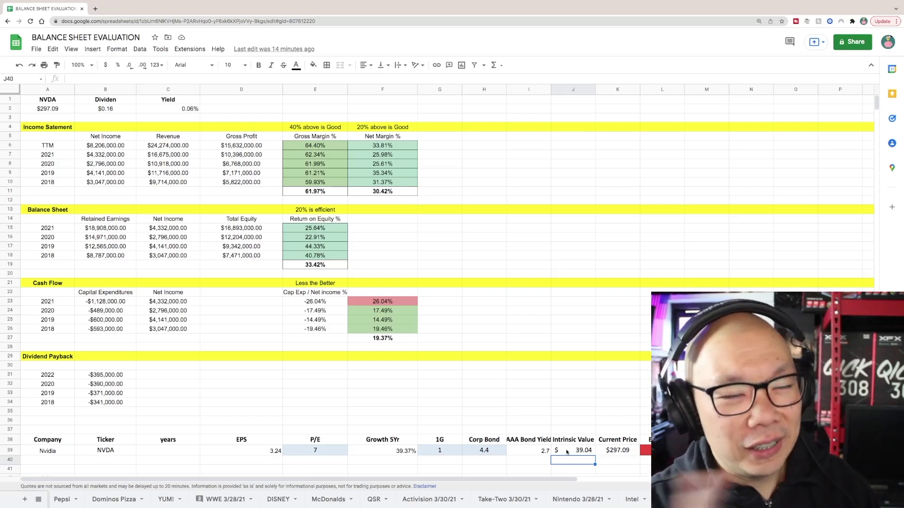
left_click(566, 452)
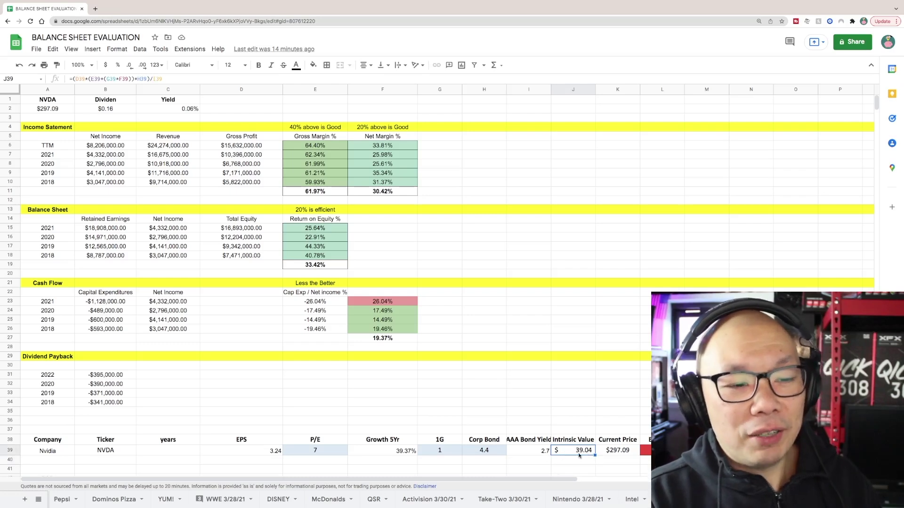
Step: Inspect the GOOGLEFINANCE formula behind Nvidia's Current Price in the valuation row
left_click(615, 453)
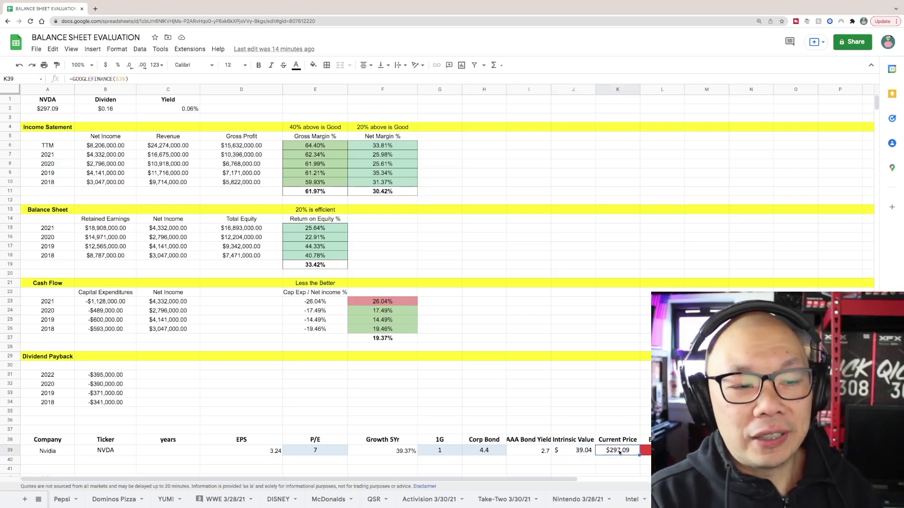
left_click(621, 461)
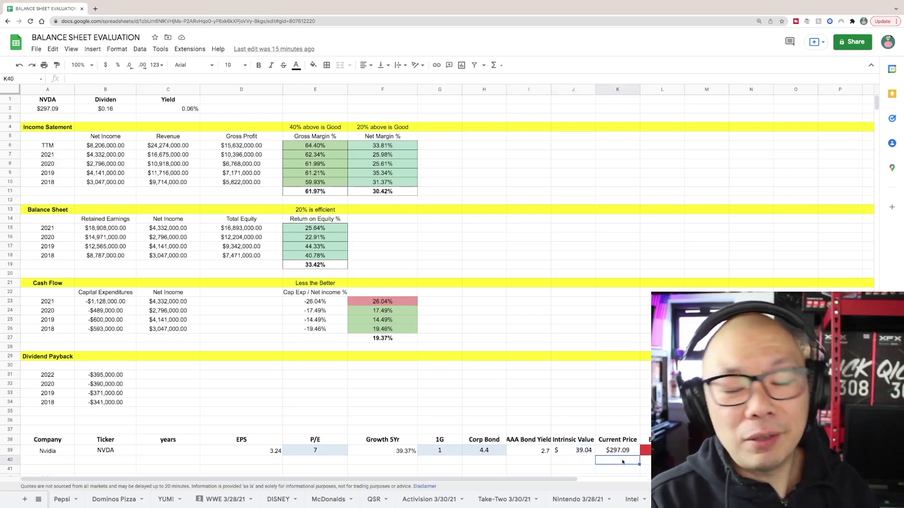
double_click(626, 453)
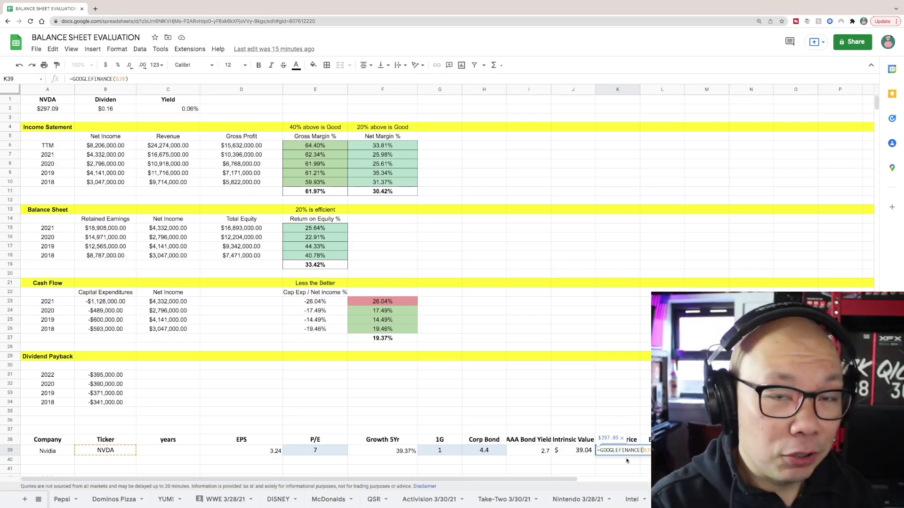
left_click(625, 470)
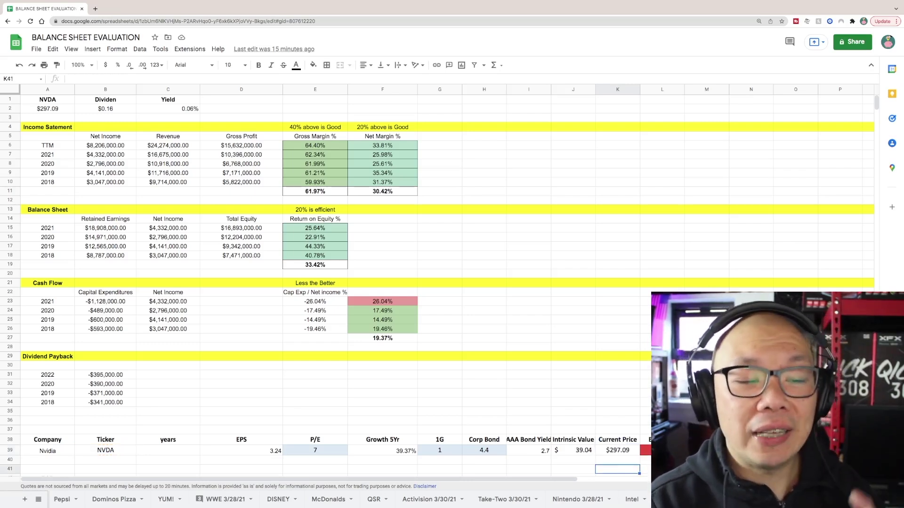
Step: Inspect Nvidia's BUY/SELL formula in L39 and the intrinsic value to current price comparison in M39
left_click(644, 450)
key("Return")
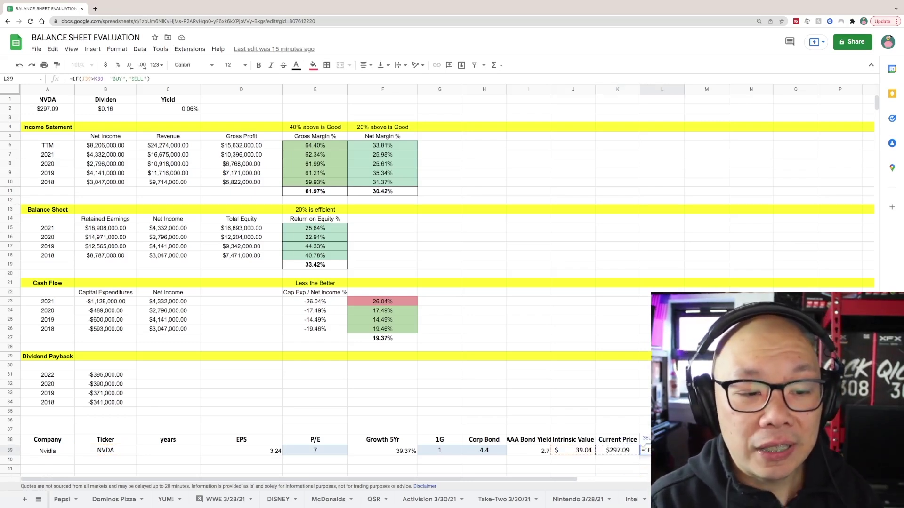
key("Return")
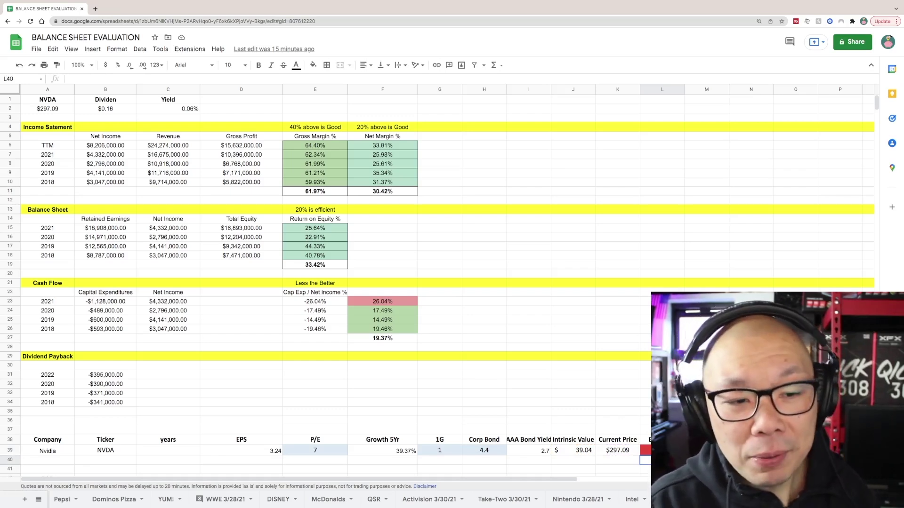
left_click(706, 450)
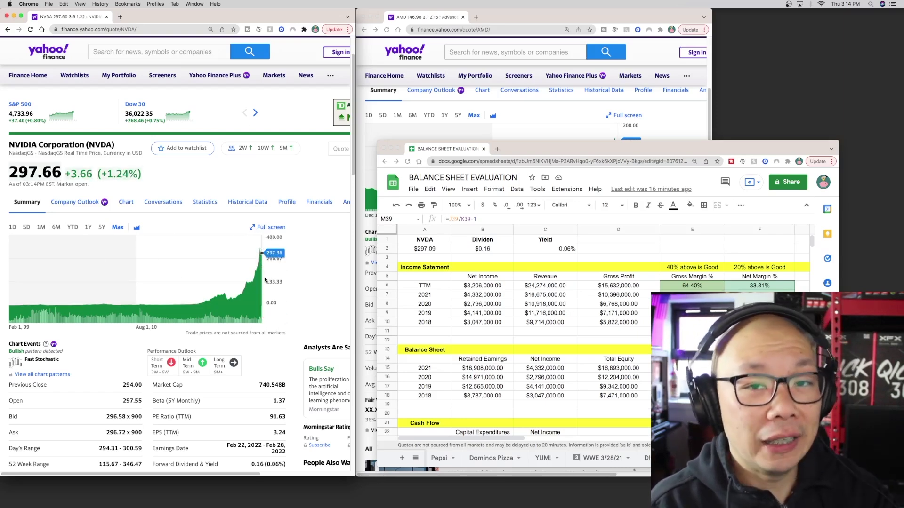
Step: Switch to the AMD quote on Yahoo Finance and review its price chart, summary statistics and fair value
left_click(582, 21)
scroll(576, 214, "up", 2)
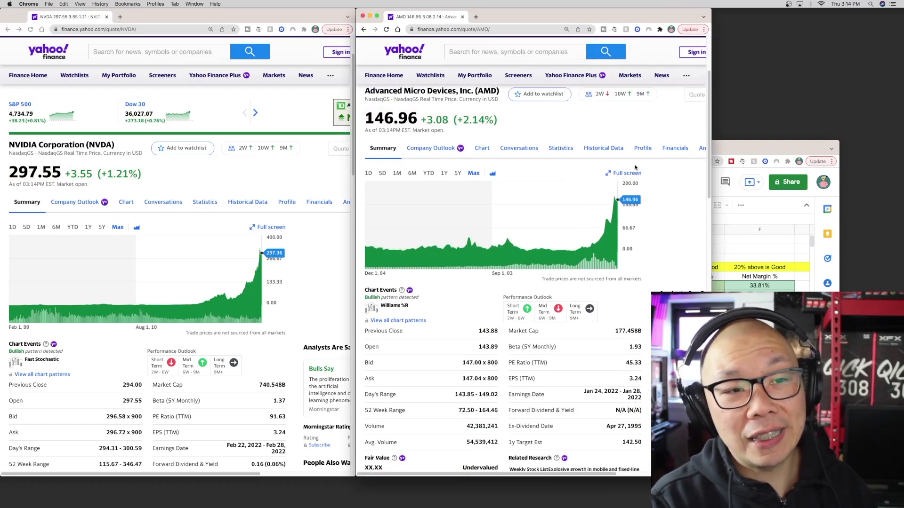
scroll(404, 439, "down", 4)
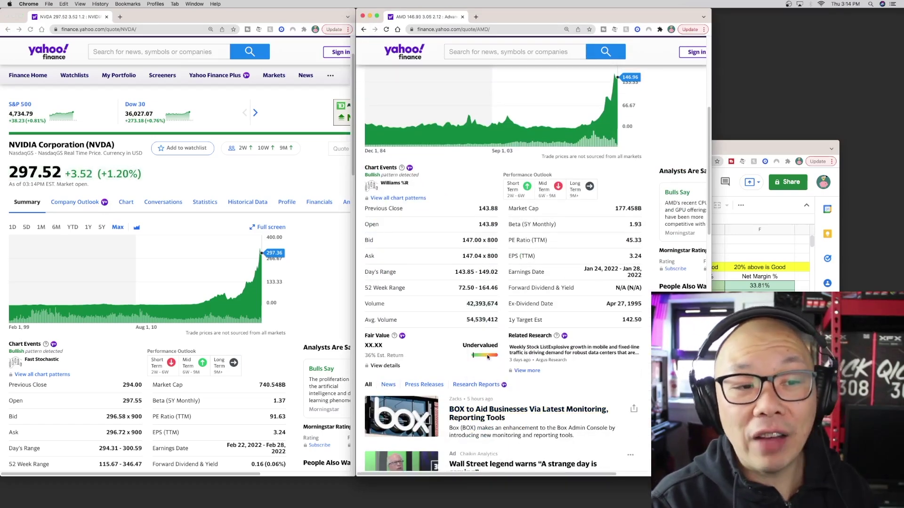
Step: Bring the BALANCE SHEET EVALUATION spreadsheet back in front, make it full screen and open its AMD sheet
left_click_drag(761, 148, 729, 141)
key("super+m")
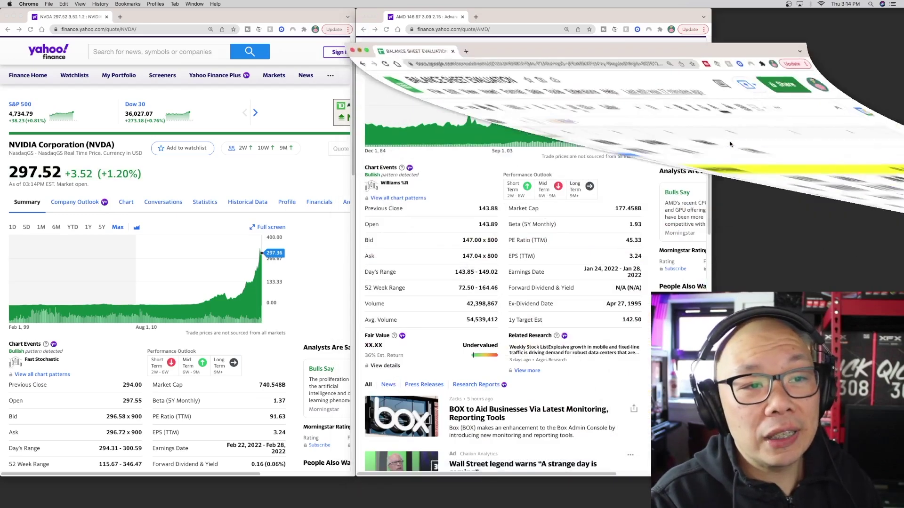
left_click(871, 504)
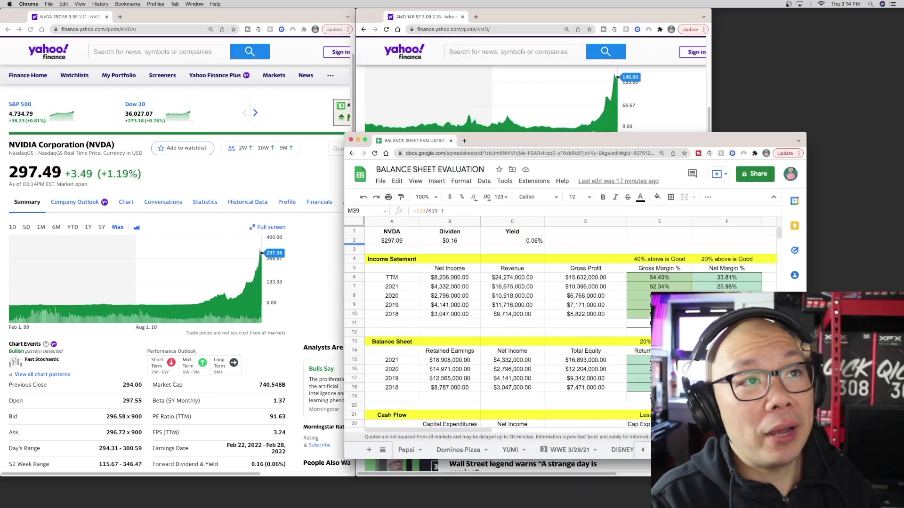
left_click(366, 141)
key("alt+Down")
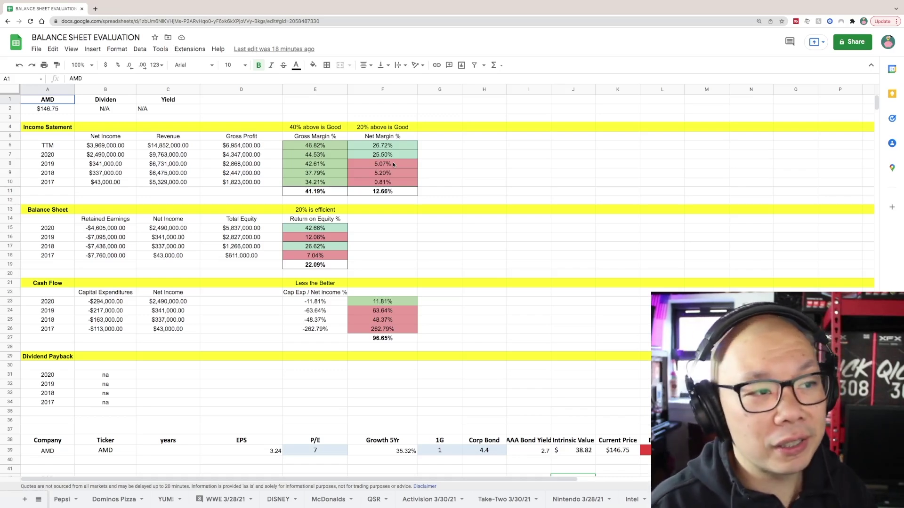
Step: Compare AMD's average gross and net margins with the NVDA sheet, and check AMD's average return on equity
left_click(322, 193)
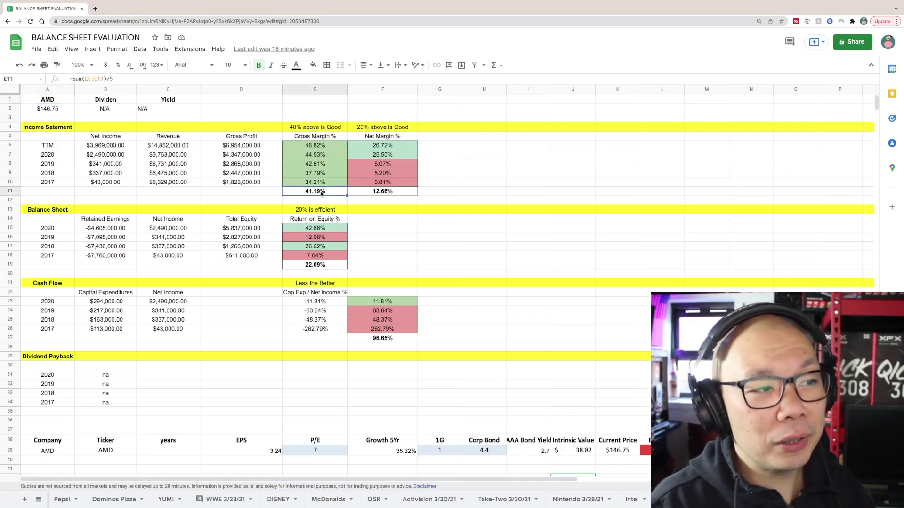
left_click(392, 193)
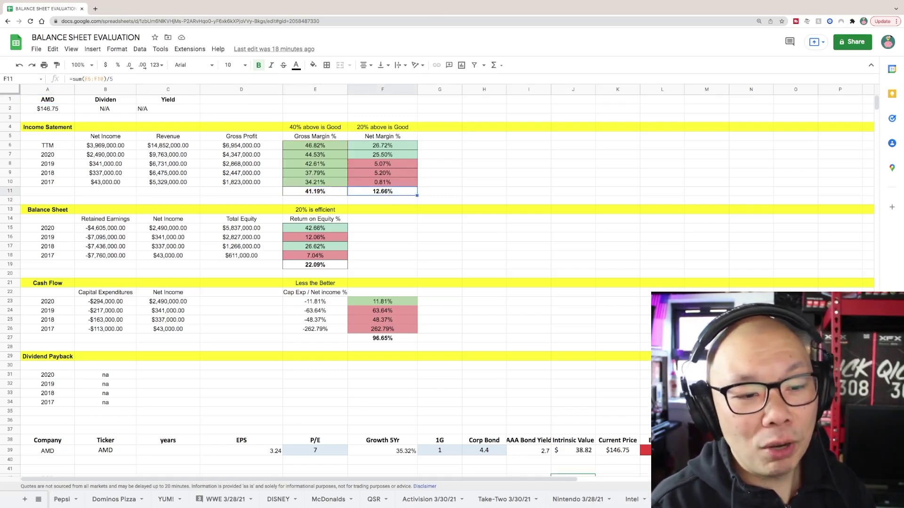
key("ctrl+shift+Page_Down")
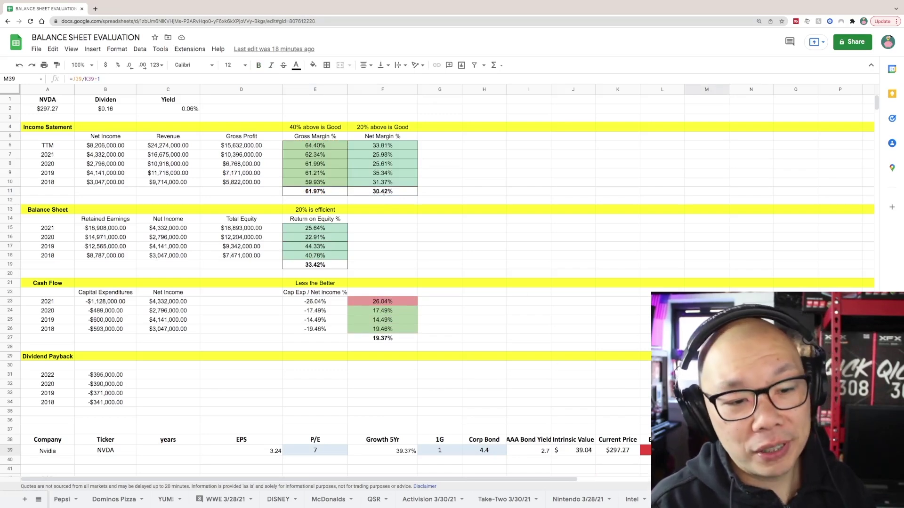
key("ctrl+shift+Page_Up")
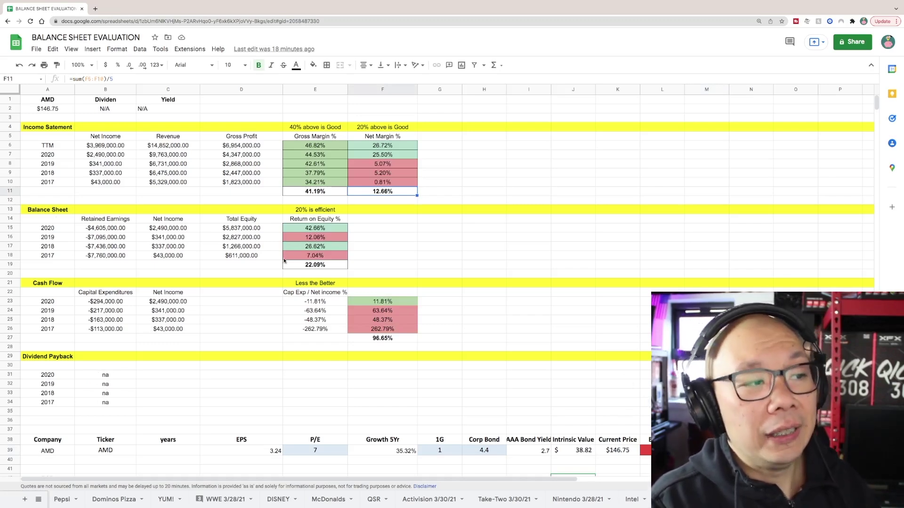
left_click(328, 267)
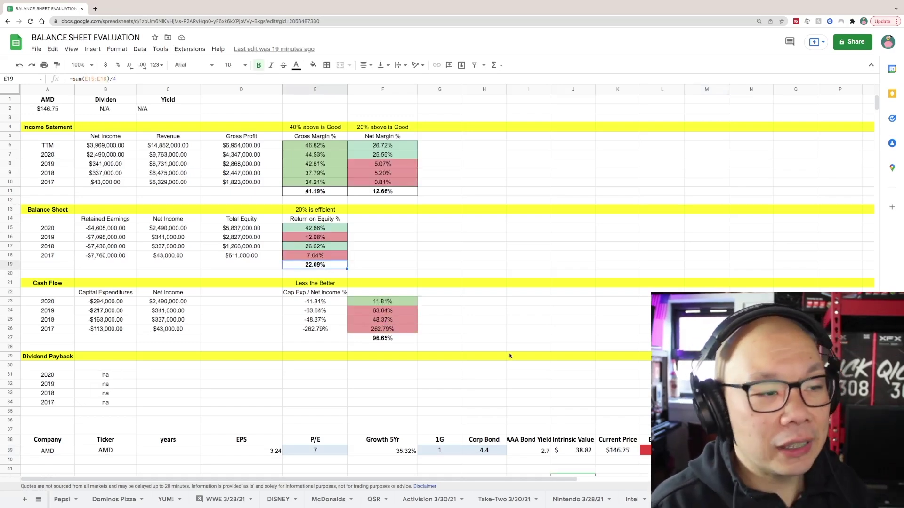
Step: Compare AMD's 2020 Cash Flow row with NVDA's 2021 row, and examine AMD's 2019 capital expenditure to net income percentage
left_click(11, 301)
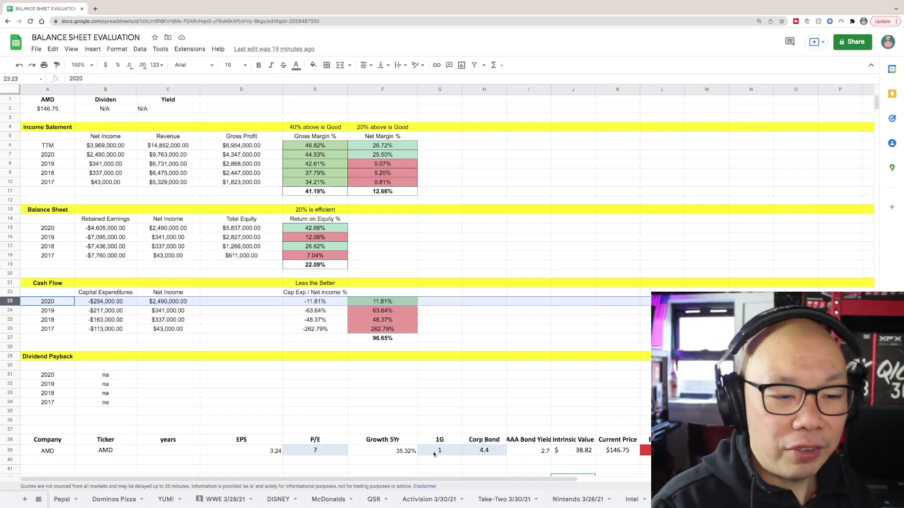
key("ctrl+shift+Page_Down")
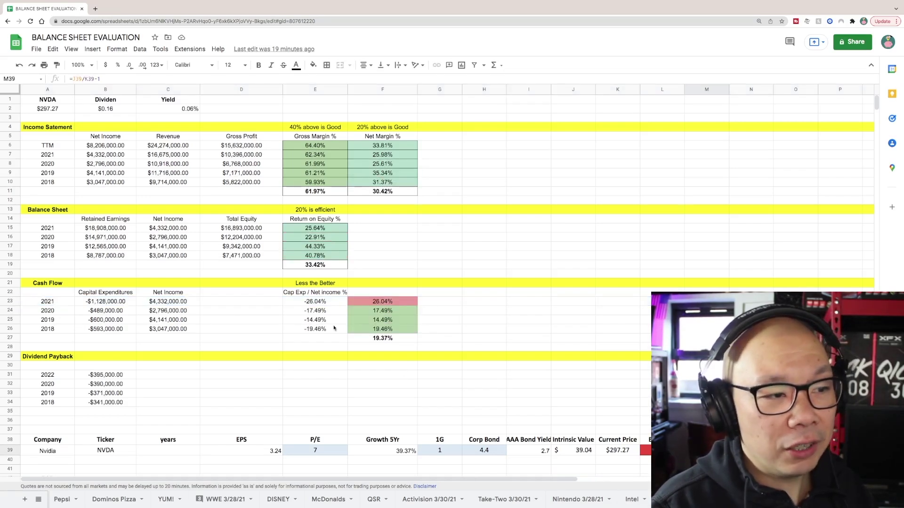
left_click(11, 302)
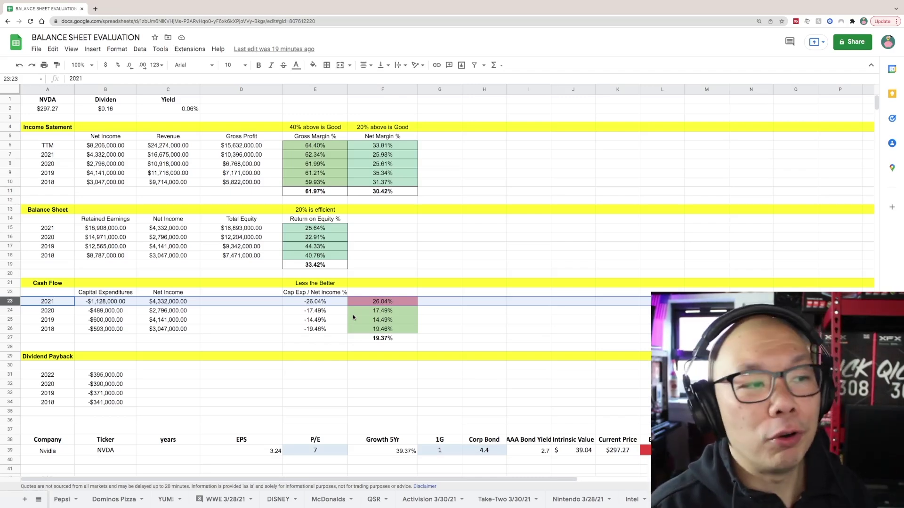
key("ctrl+shift+Page_Down")
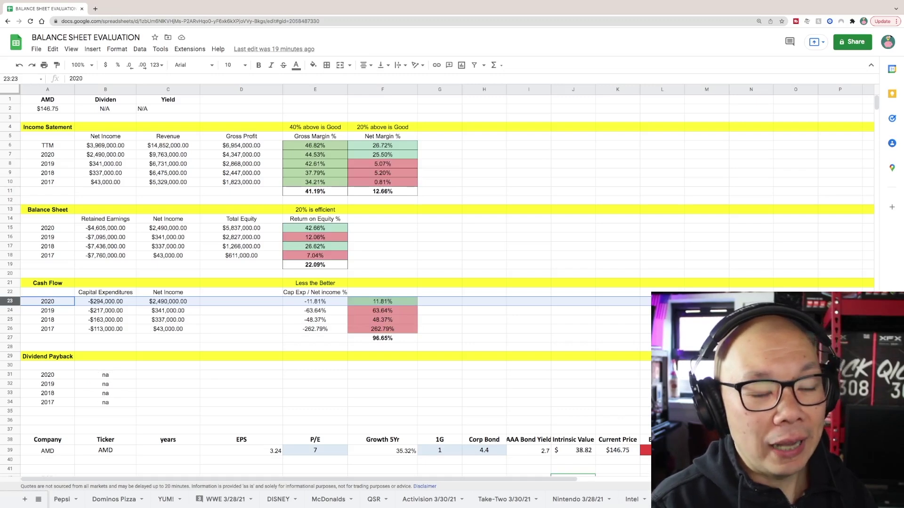
key("ctrl+shift+Page_Up")
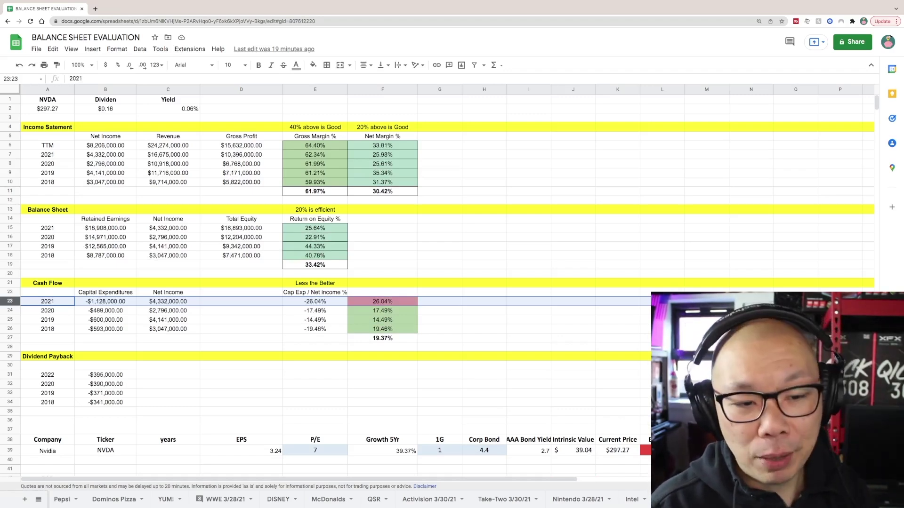
key("ctrl+shift+Page_Down")
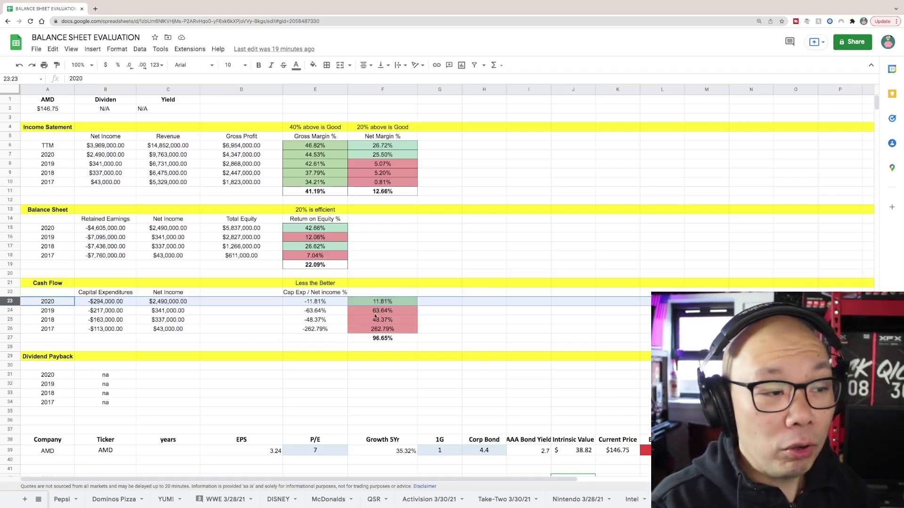
left_click(377, 314)
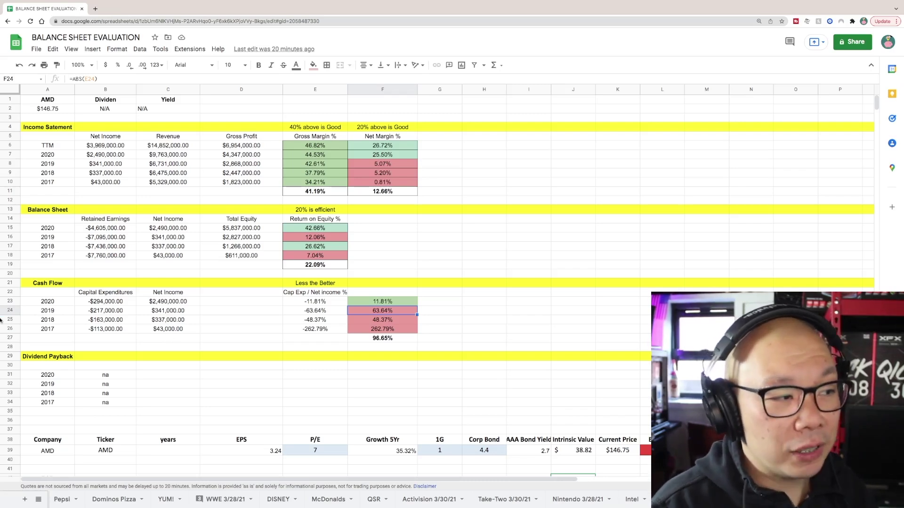
left_click(11, 311)
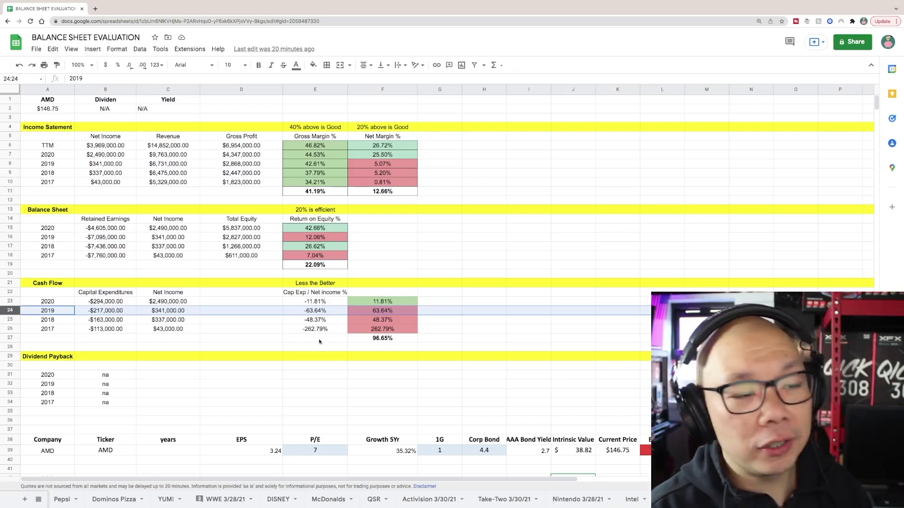
Step: Review AMD's valuation row, including the Intrinsic Value and Current Price formulas
scroll(286, 382, "down", 2)
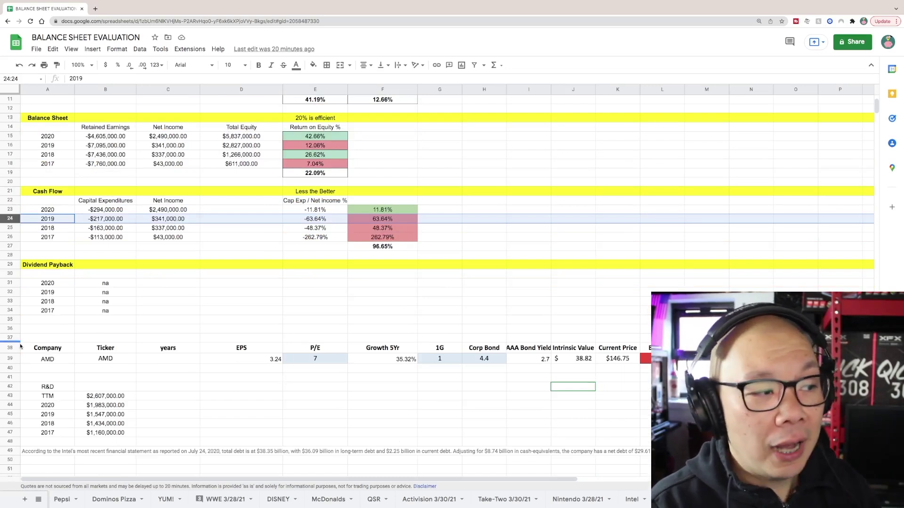
left_click_drag(40, 350, 795, 360)
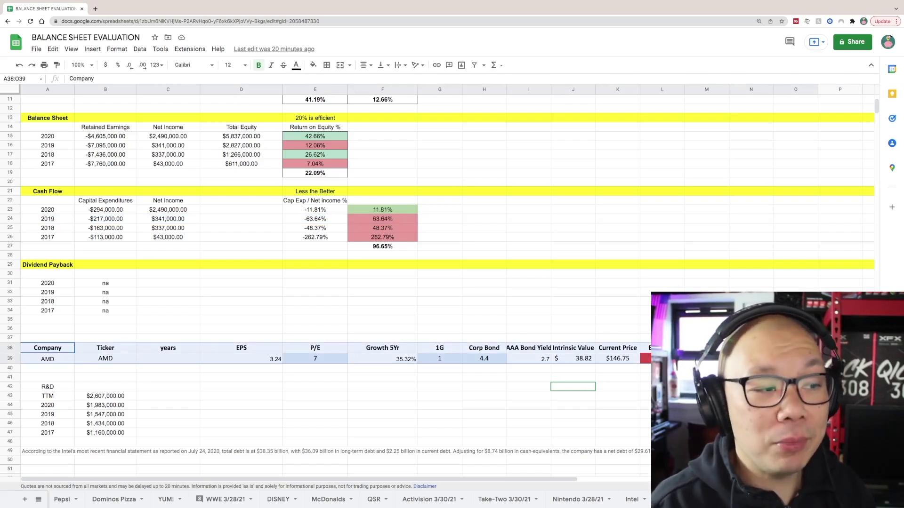
left_click(271, 377)
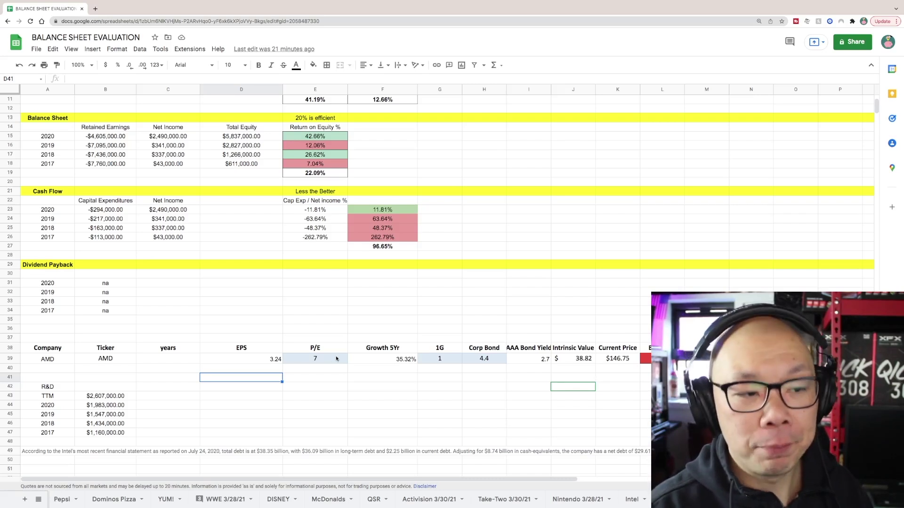
left_click(582, 361)
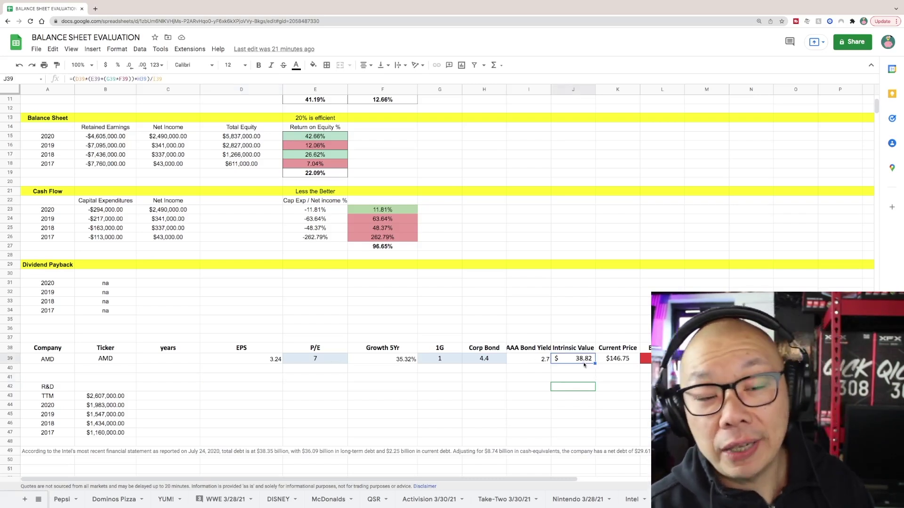
left_click(619, 363)
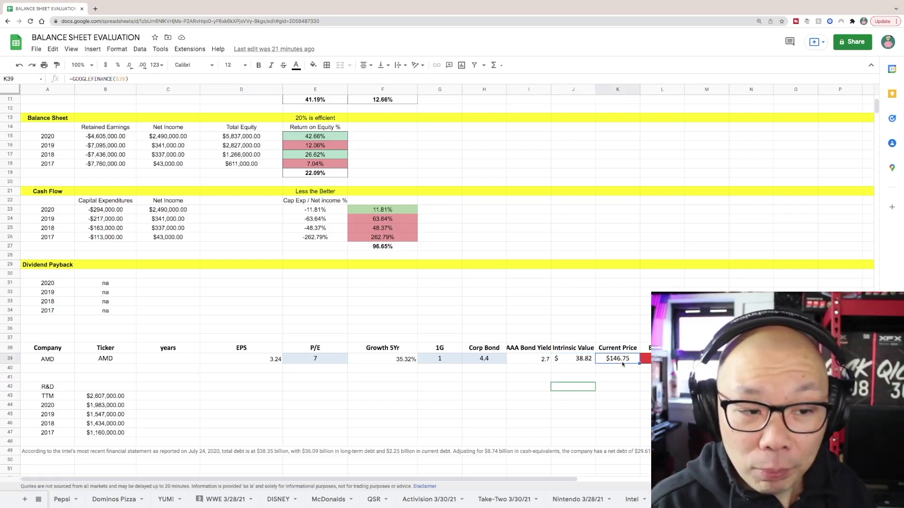
left_click(646, 377)
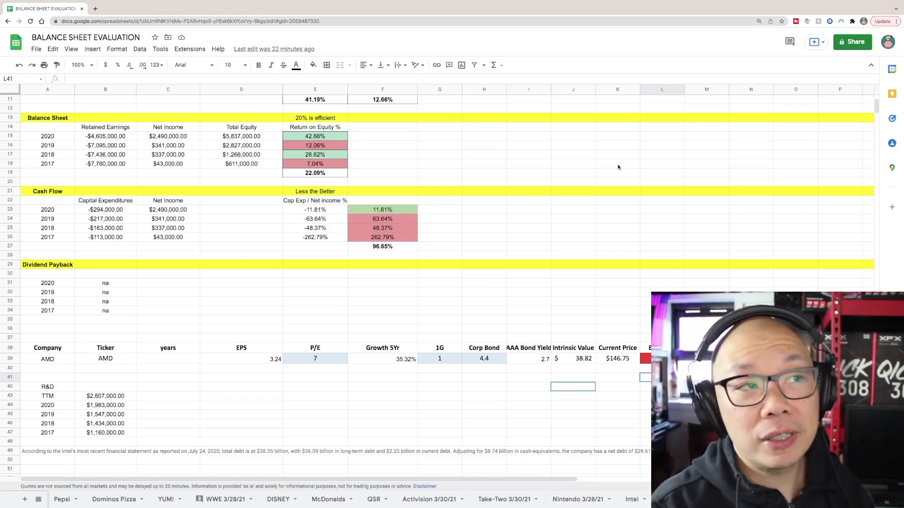
Step: Take the spreadsheet out of full screen, put it away, and show AMD's current price and chart beside the NVIDIA quote
key("ctrl+super+f")
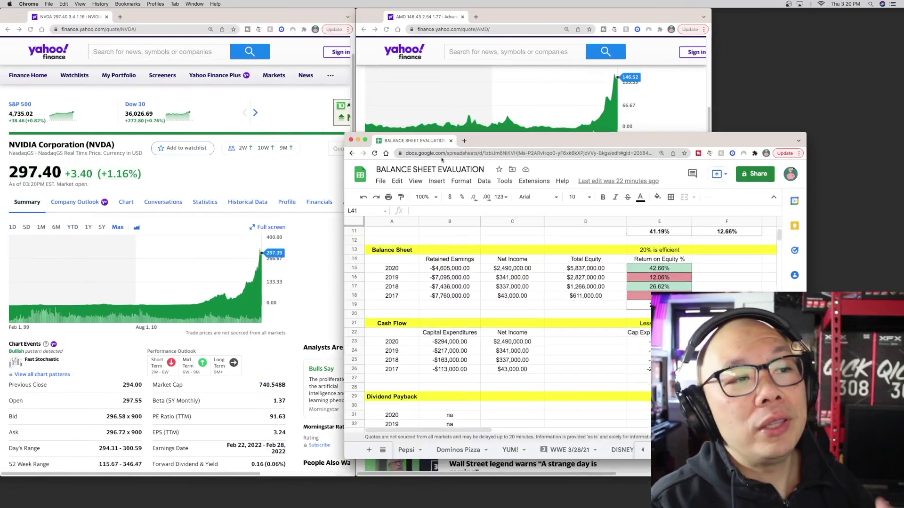
left_click(357, 140)
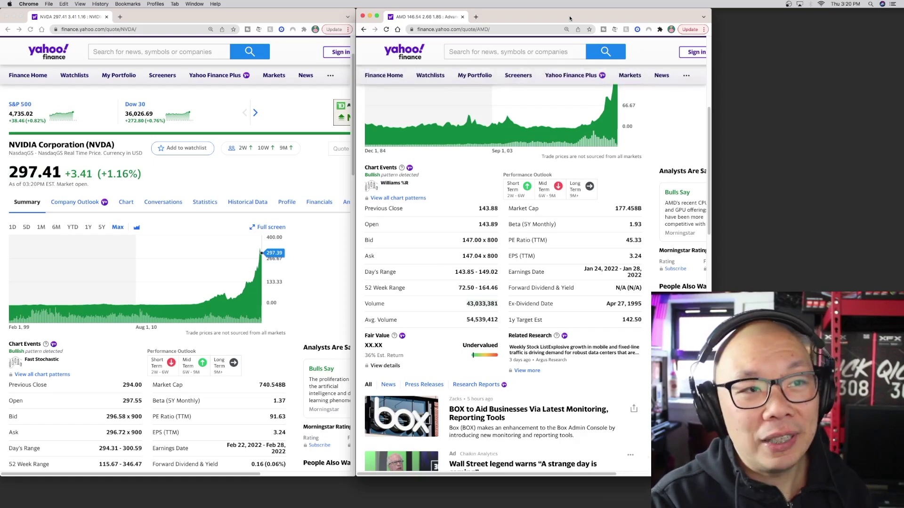
left_click_drag(518, 16, 550, 28)
scroll(582, 149, "down", 2)
scroll(616, 244, "up", 8)
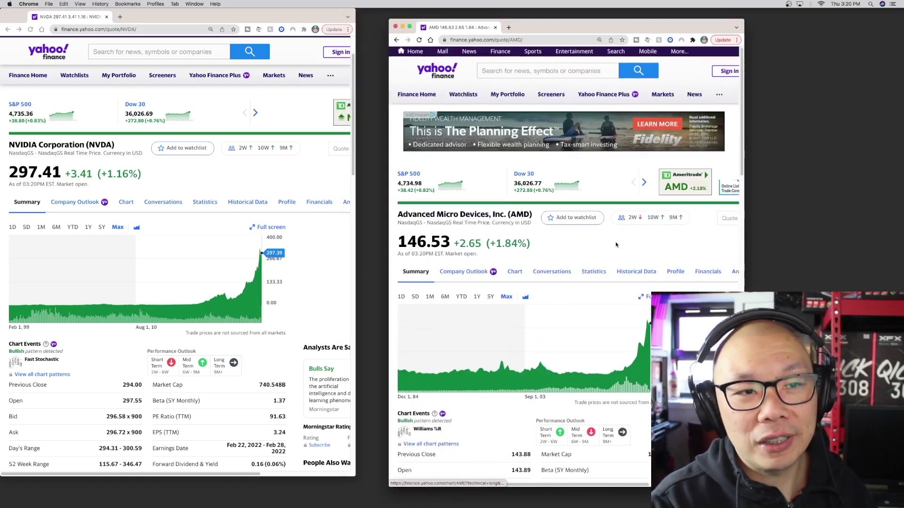